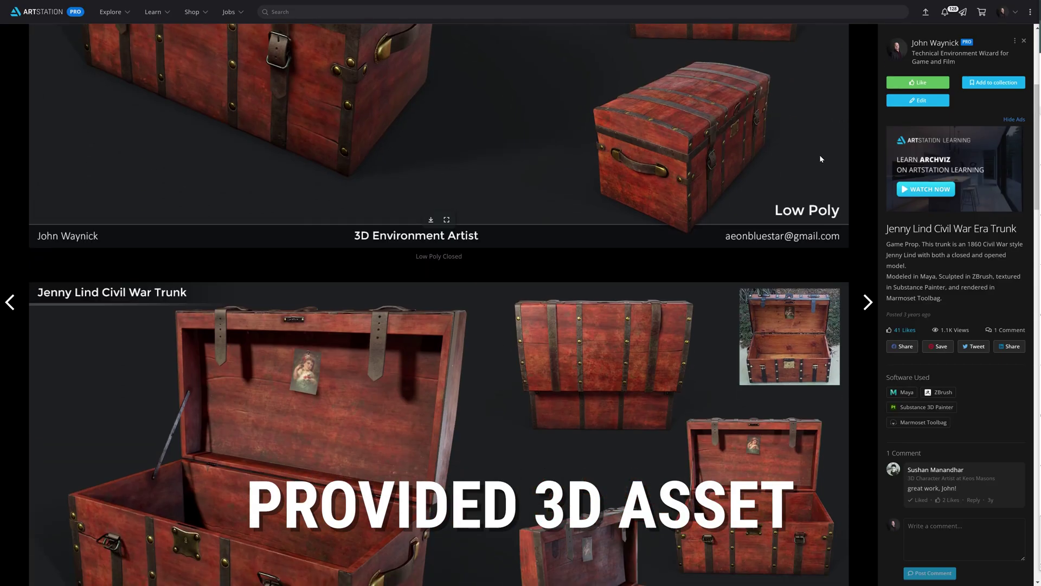
scroll(814, 165, down, 18)
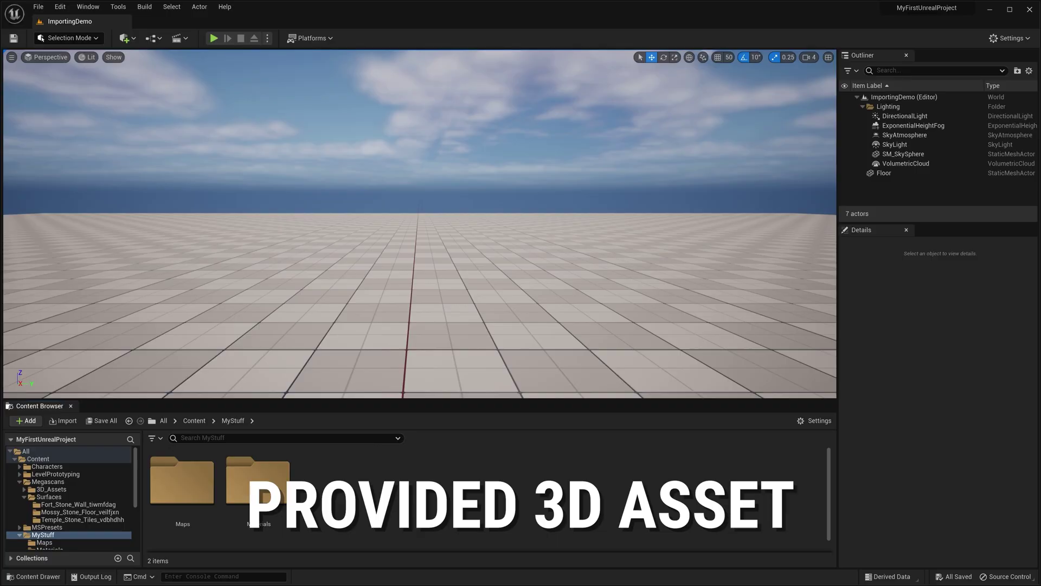
Scroll through the Jenny Lind trunk renders and texture sheet, then switch to its downloaded files folder.
key(alt+Tab)
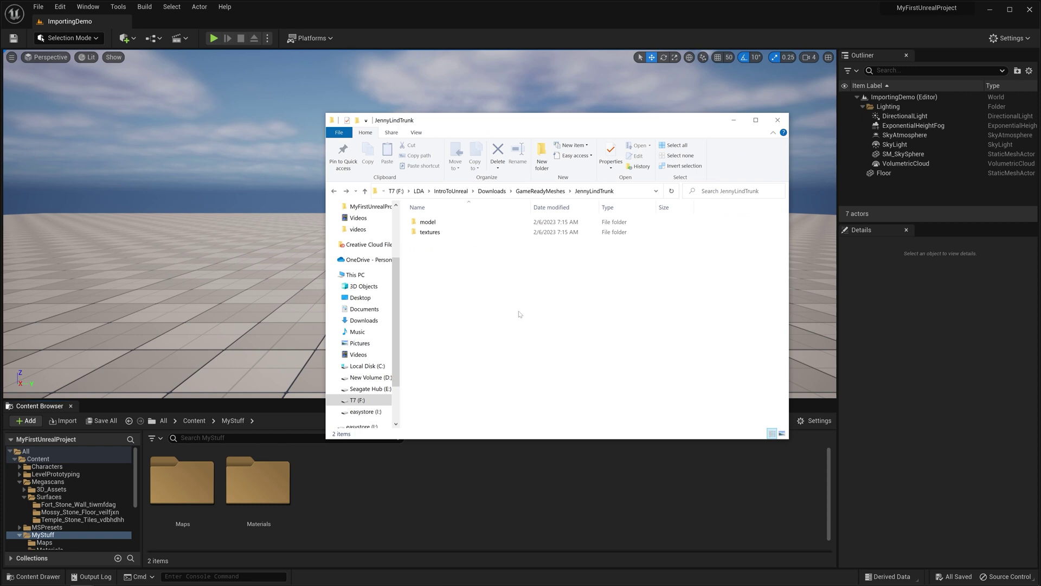
Check the JennyLindTrunk model and textures subfolders, then move the Explorer window aside.
double_click(458, 224)
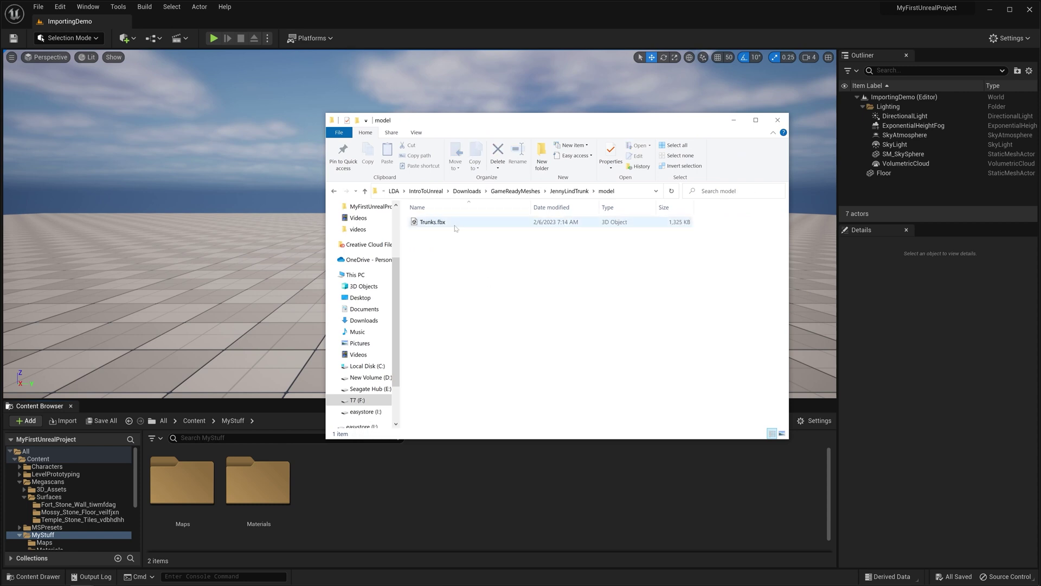
key(alt+Left)
click(456, 234)
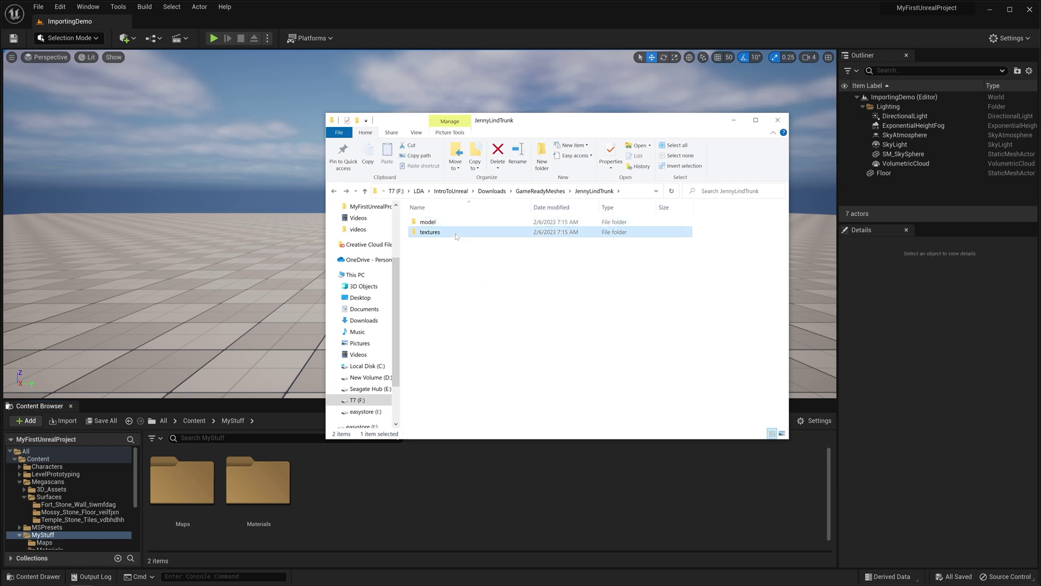
double_click(455, 233)
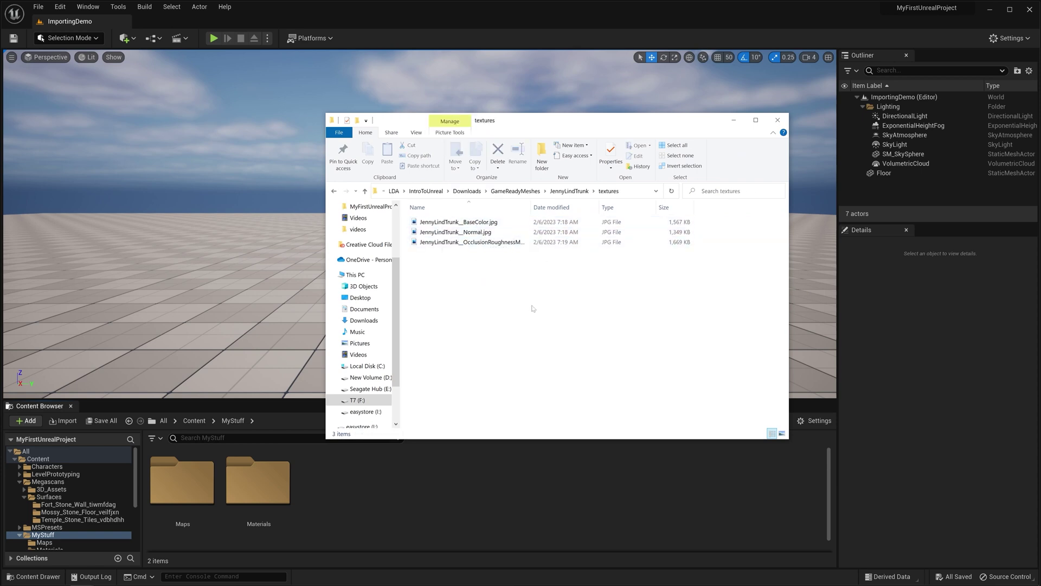
key(alt+Left)
drag(556, 126, 1040, 130)
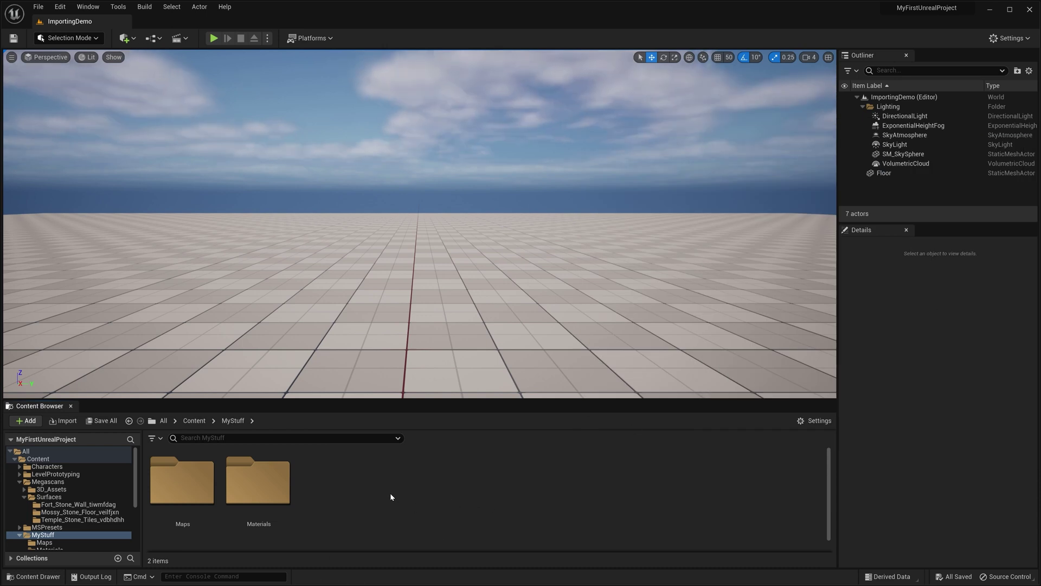
Add a new Content Browser folder named ImportDemo under MyStuff and open it.
right_click(458, 502)
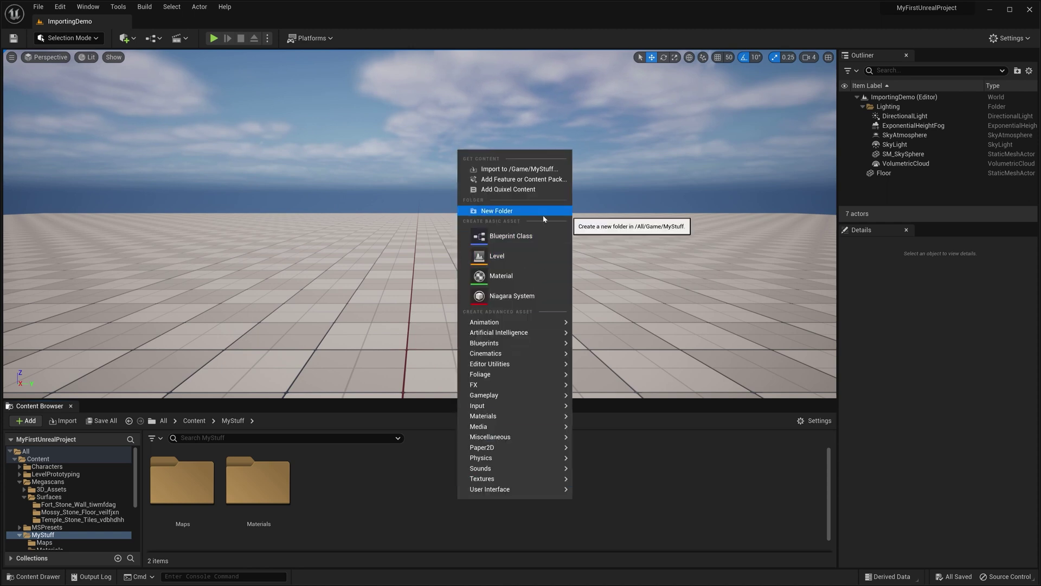
click(543, 214)
text(Im)
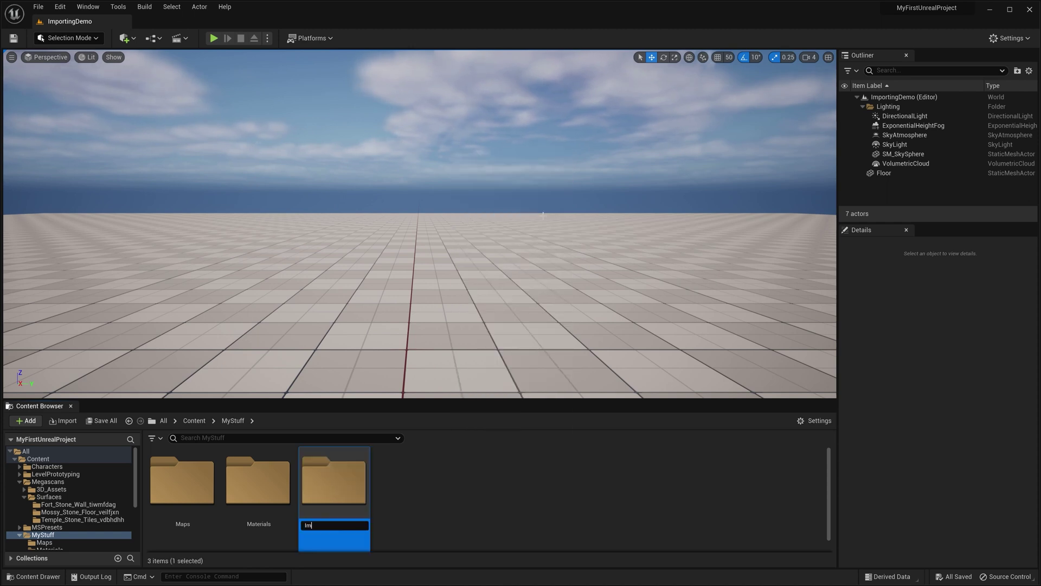
text(portDemo)
key(Return)
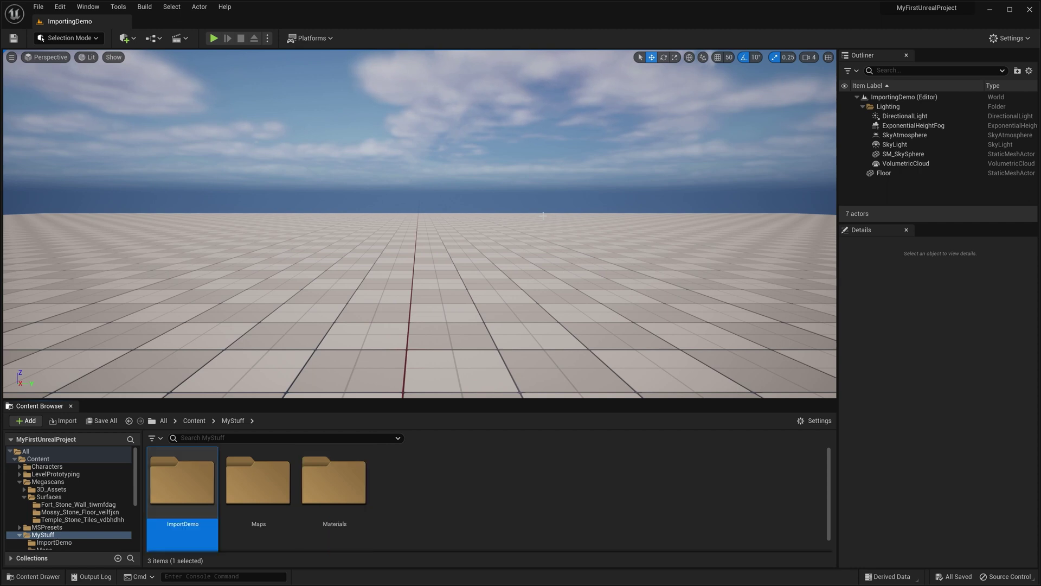
double_click(197, 490)
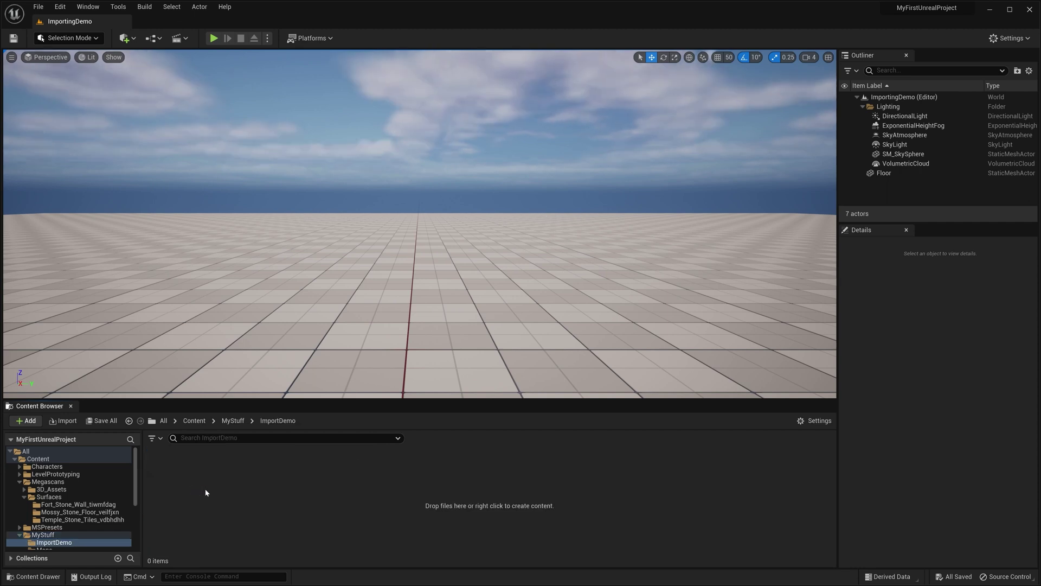
right_click(386, 499)
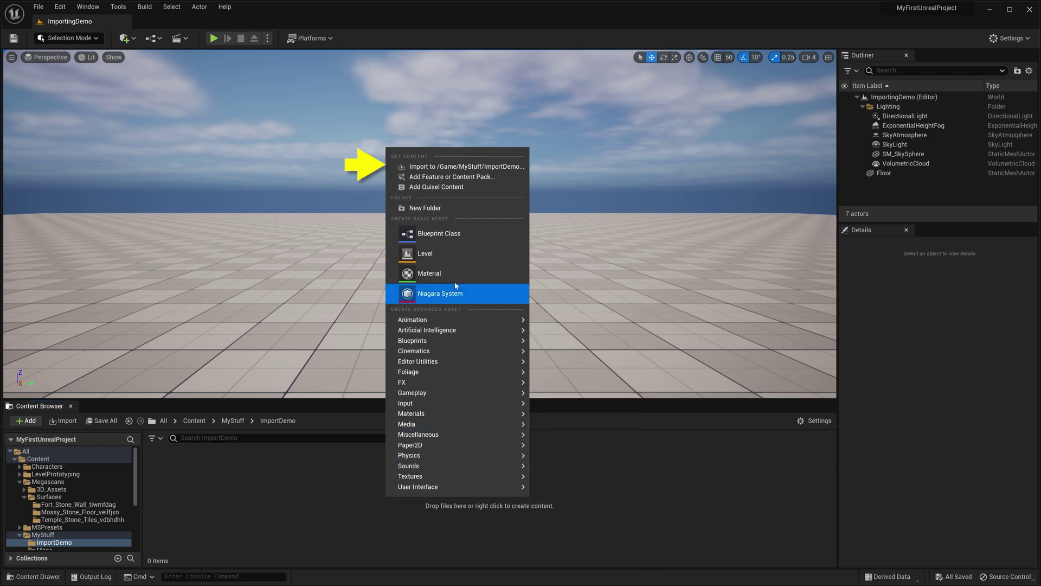
click(461, 169)
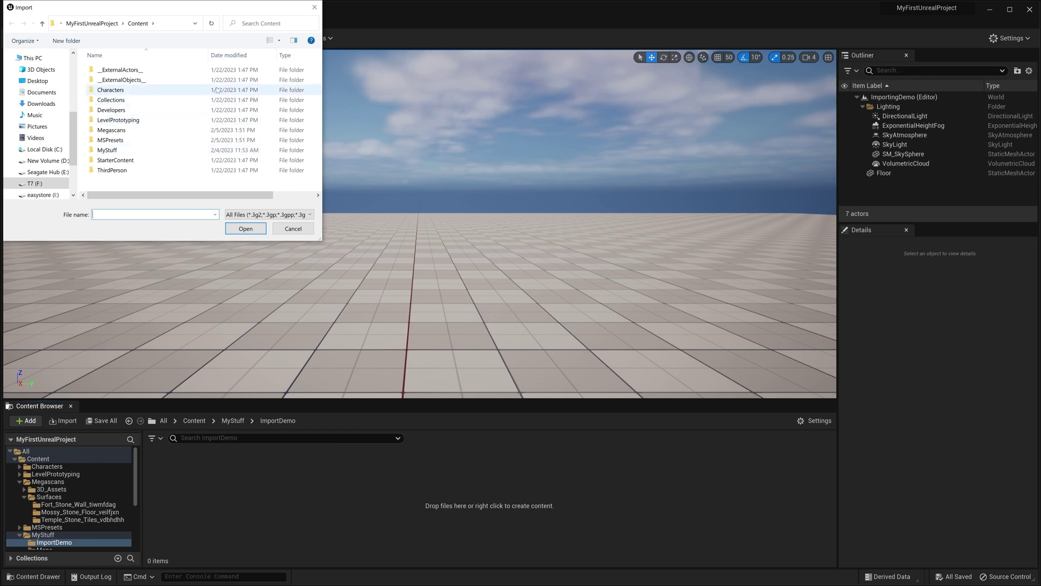
click(315, 7)
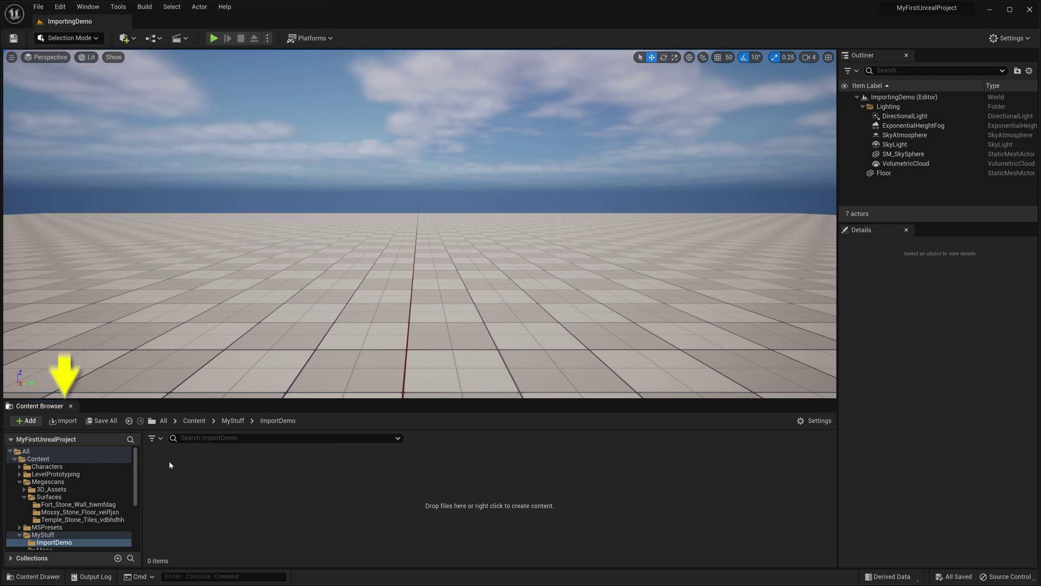
click(62, 421)
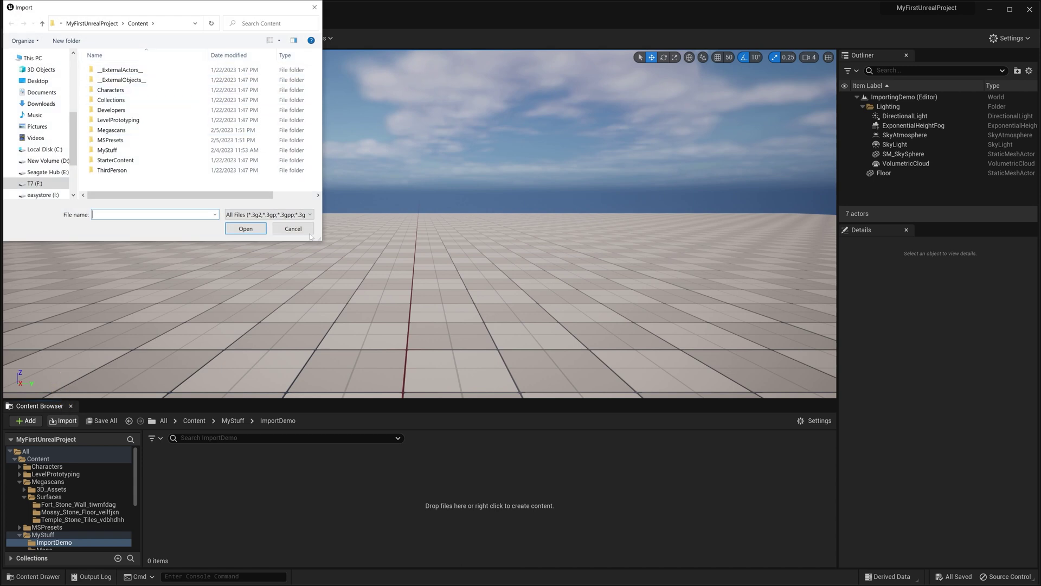
click(293, 228)
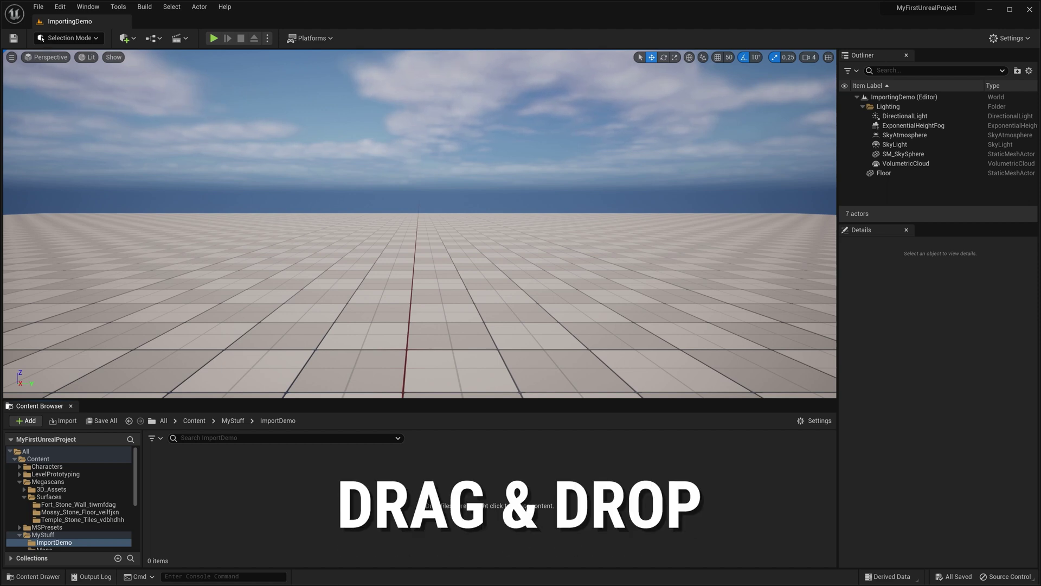
key(alt+Tab)
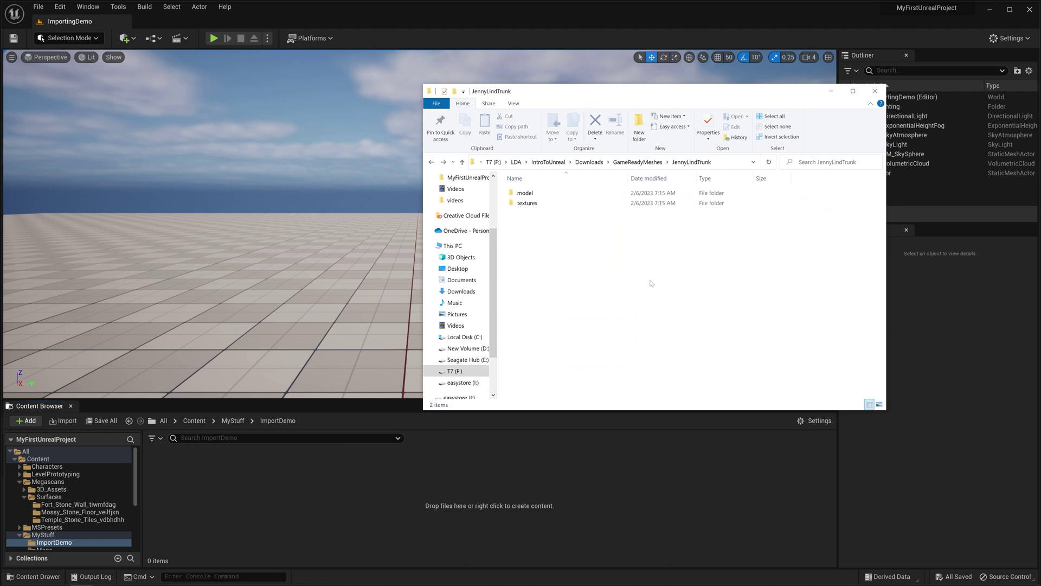
Drag Trunks.fbx from the model folder into ImportDemo to bring up its FBX import options.
double_click(524, 193)
click(529, 196)
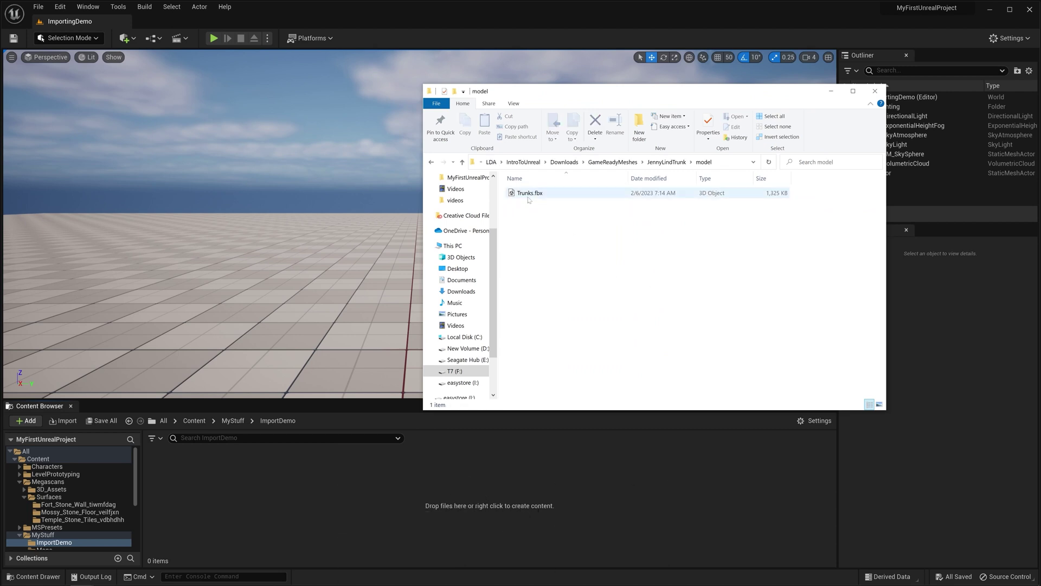
drag(529, 198, 293, 515)
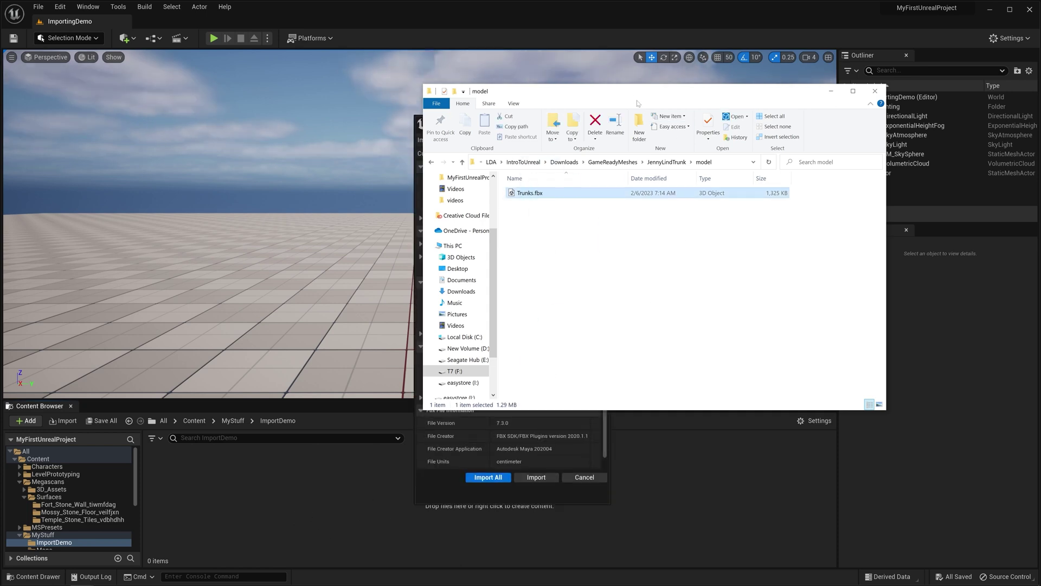
drag(637, 92, 1039, 94)
click(499, 126)
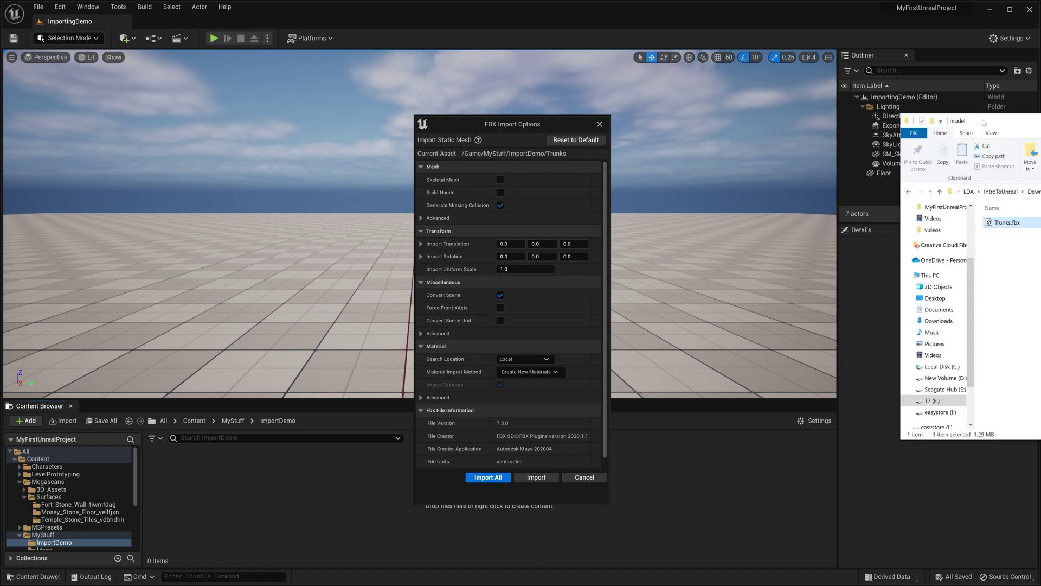
mouse_move(1040, 128)
mouse_down()
mouse_move(390, 104)
mouse_move(439, 147)
mouse_move(1040, 144)
mouse_up()
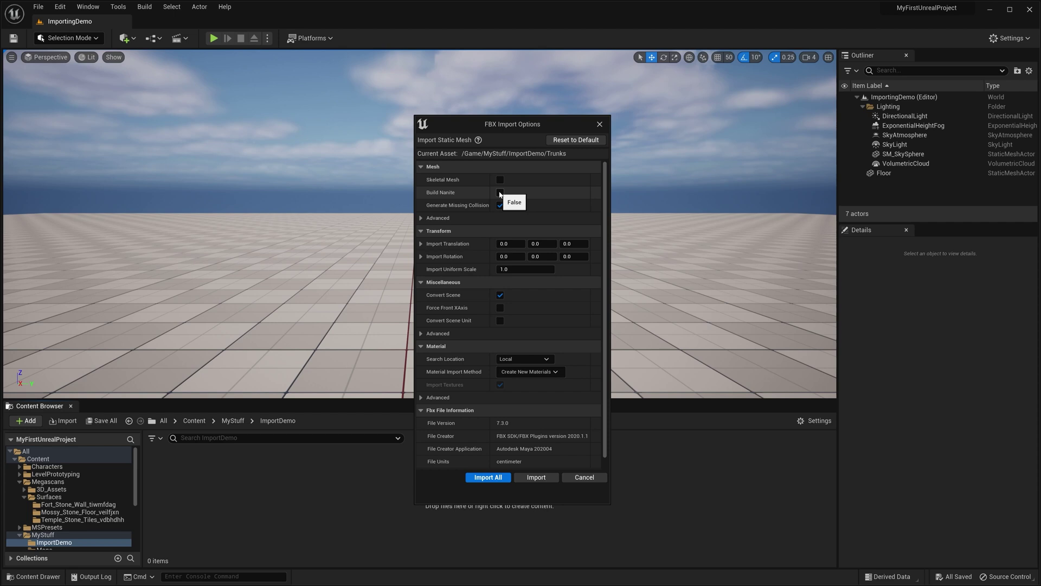
click(500, 193)
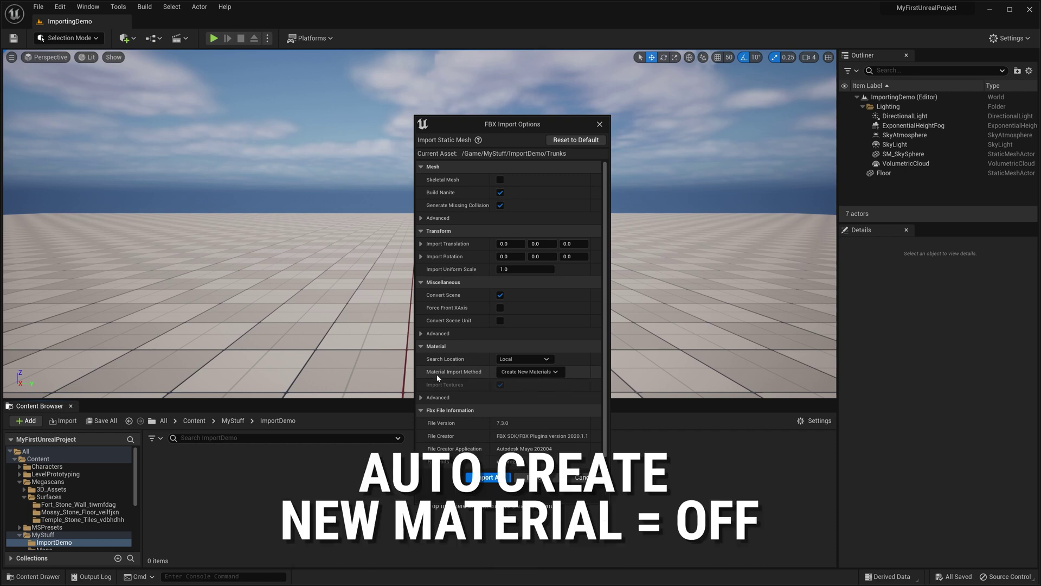
click(555, 372)
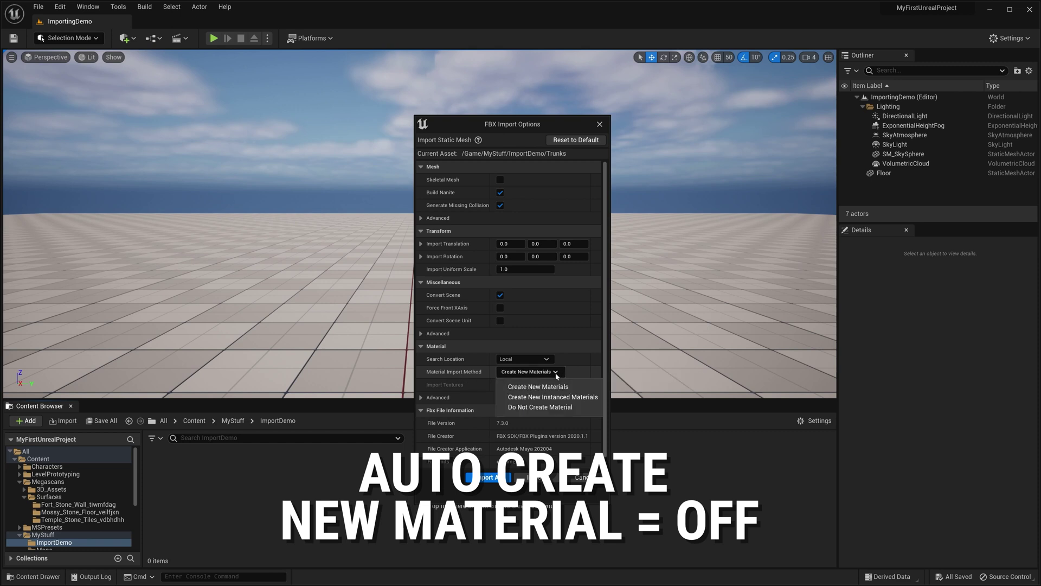
Set Material Import Method to Do Not Create Material and import the trunk meshes.
click(543, 407)
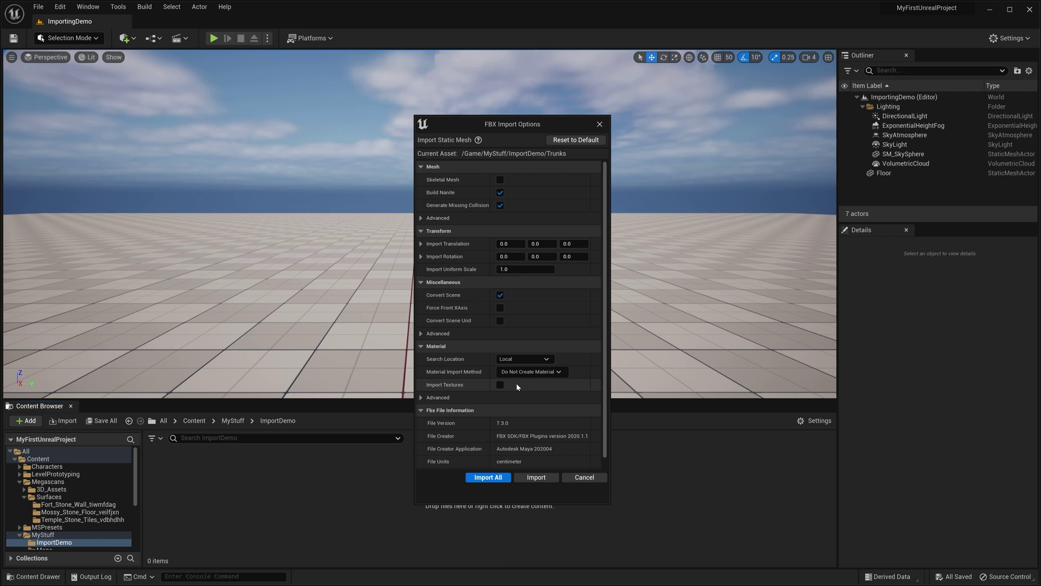
click(495, 477)
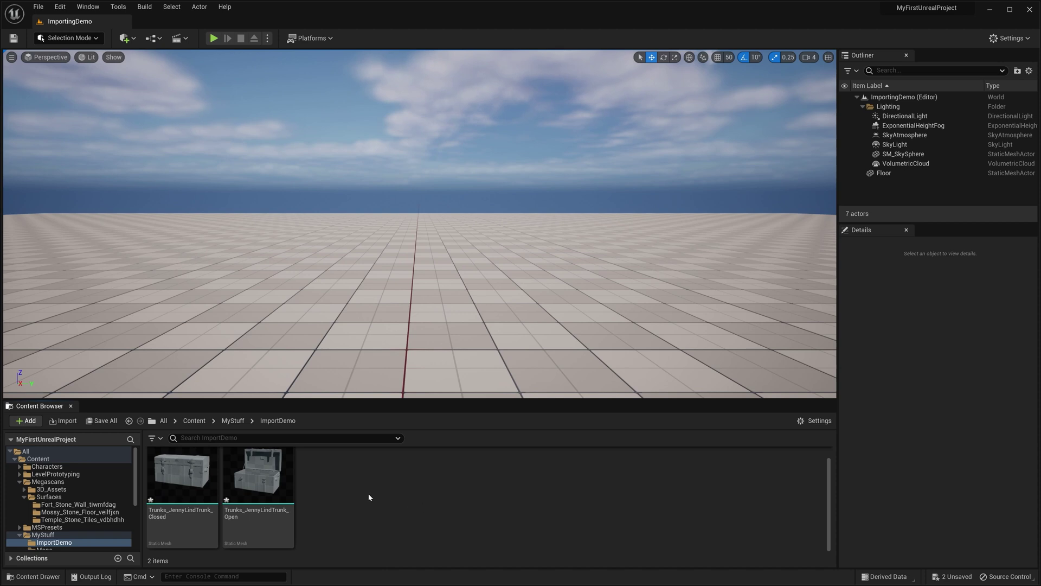
click(179, 485)
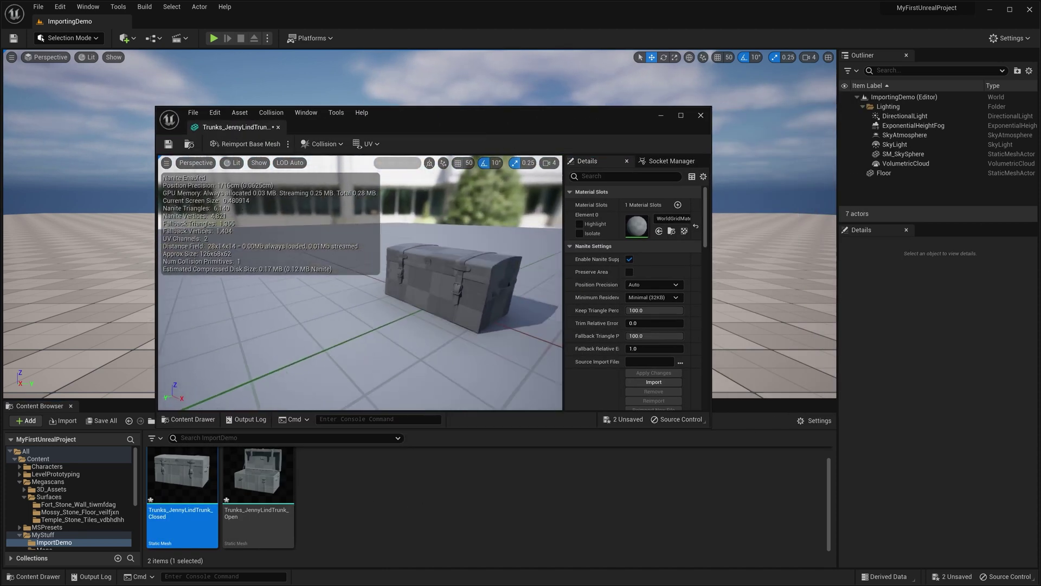
Open Trunks_JennyLindTrunk_Open in the mesh editor and orbit in close around it.
click(280, 478)
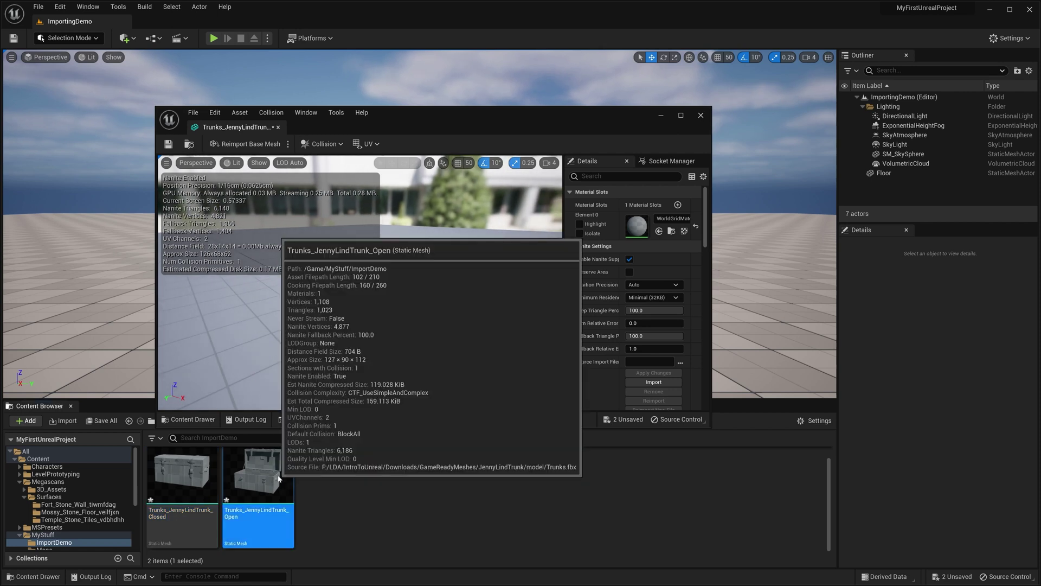
double_click(279, 478)
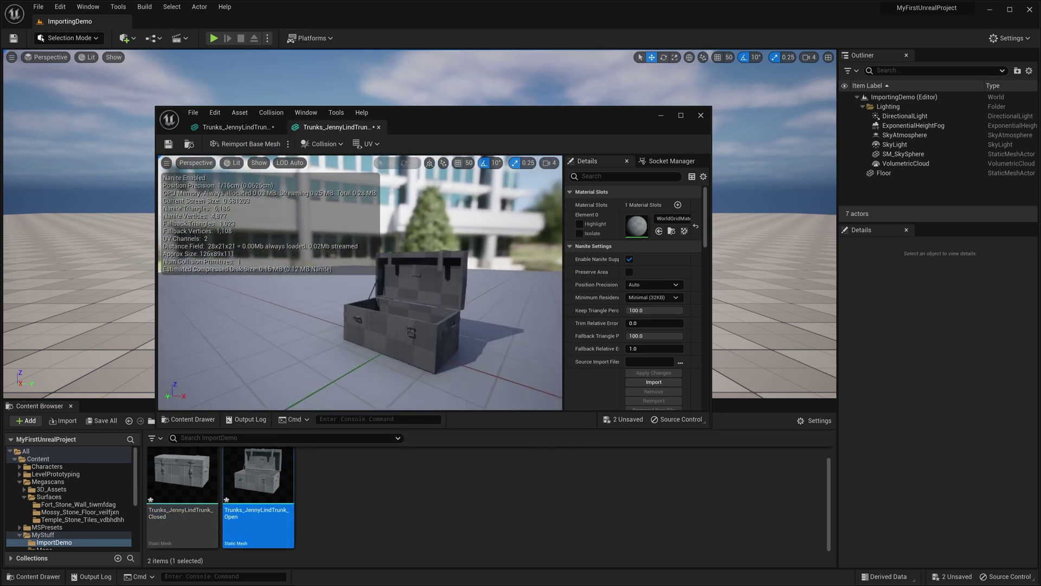
drag(360, 282, 453, 330)
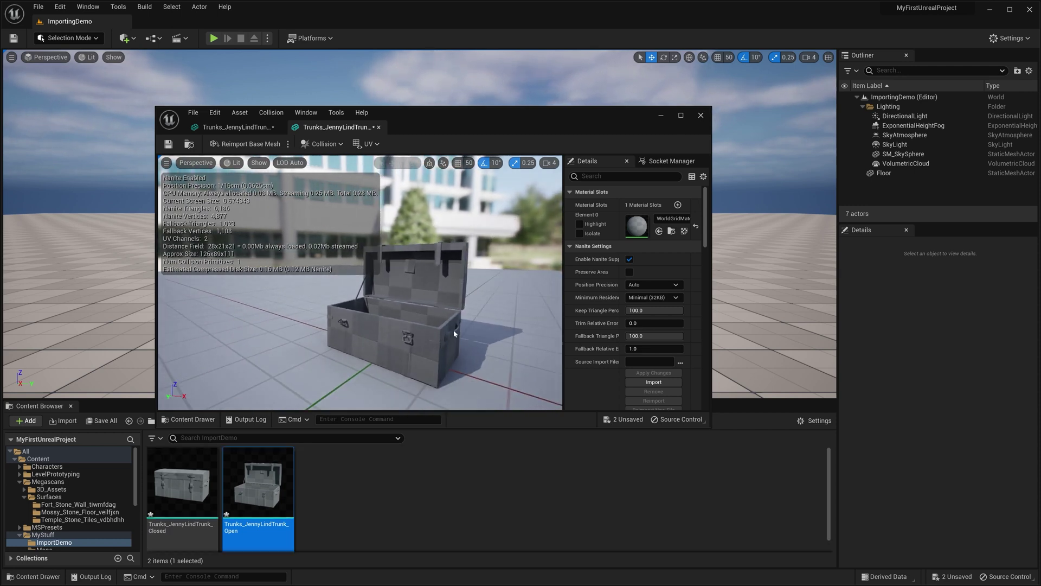
click(383, 523)
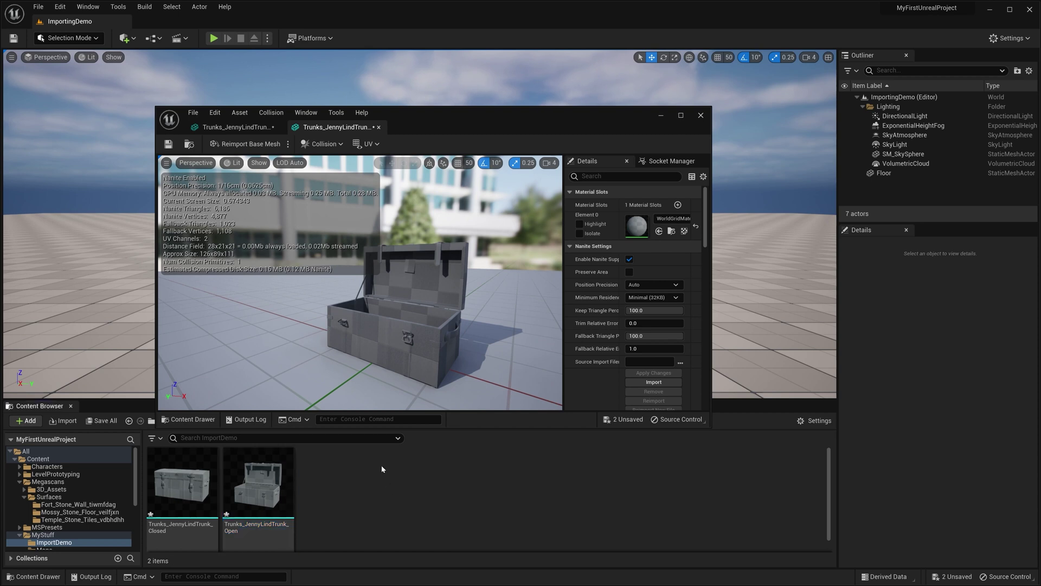
right_click(402, 507)
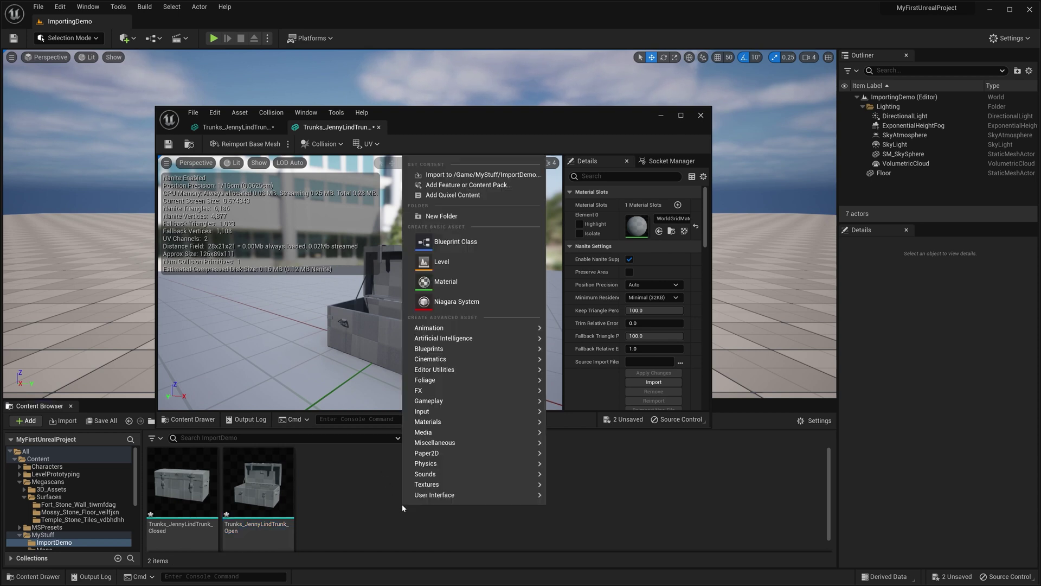
Create a new material named M_JennyLindTrunk in ImportDemo.
click(446, 282)
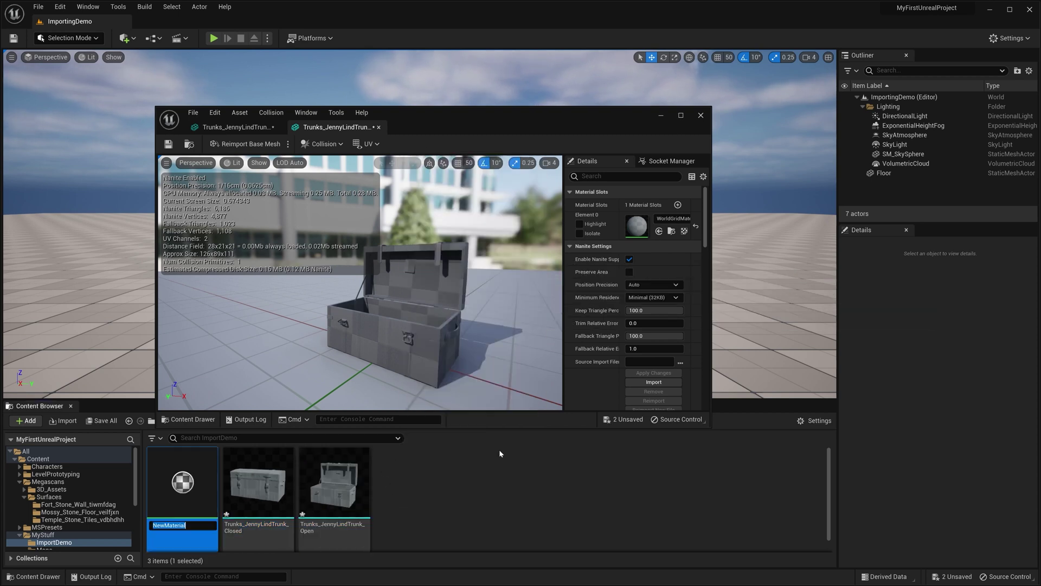
text(M_J)
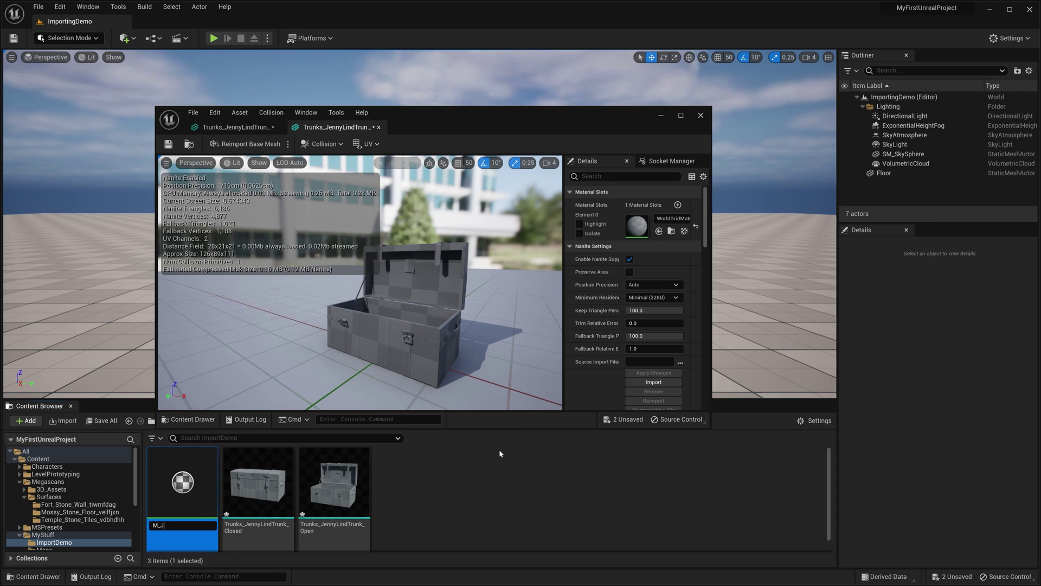
text(ennyLindTr)
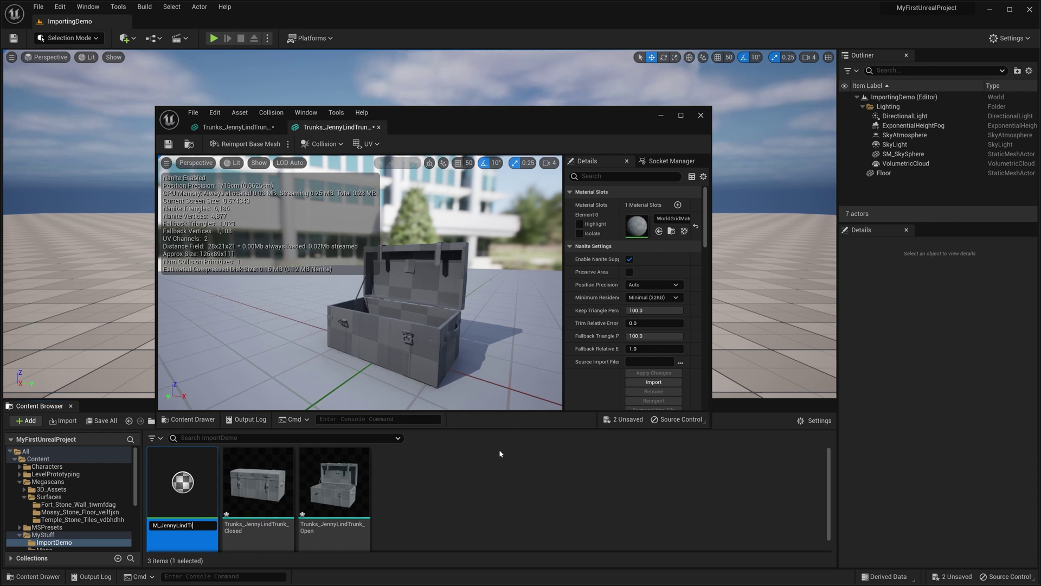
text(unk)
key(Return)
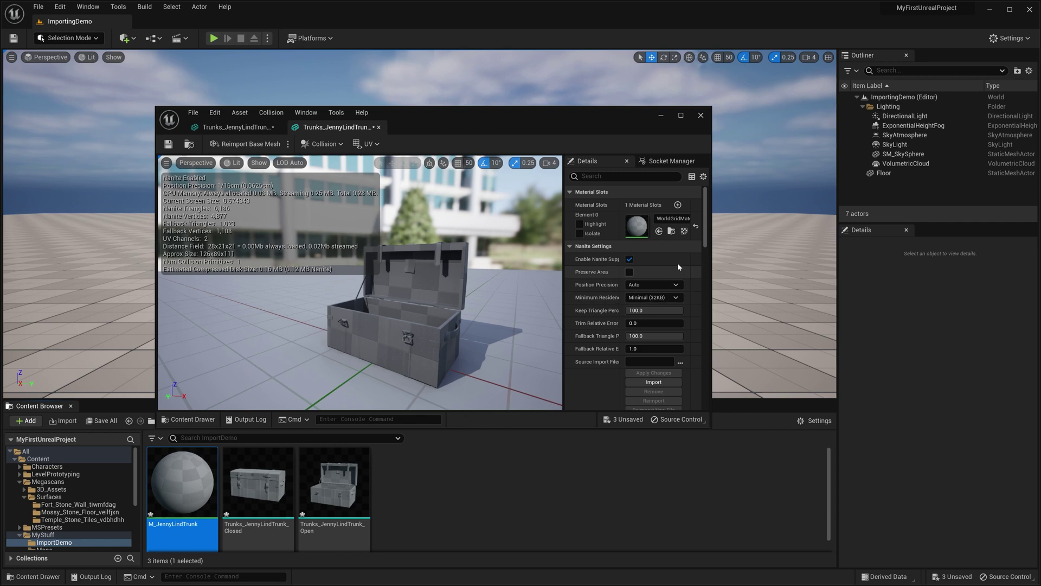
Assign M_JennyLindTrunk to Element 0 of both the open and closed trunk meshes.
mouse_move(175, 493)
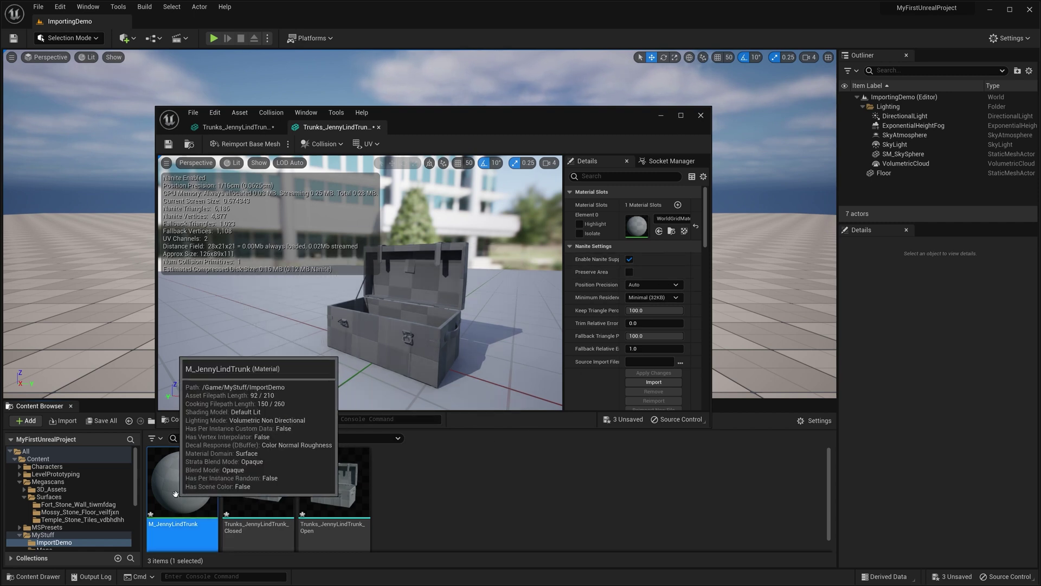
drag(175, 493, 641, 227)
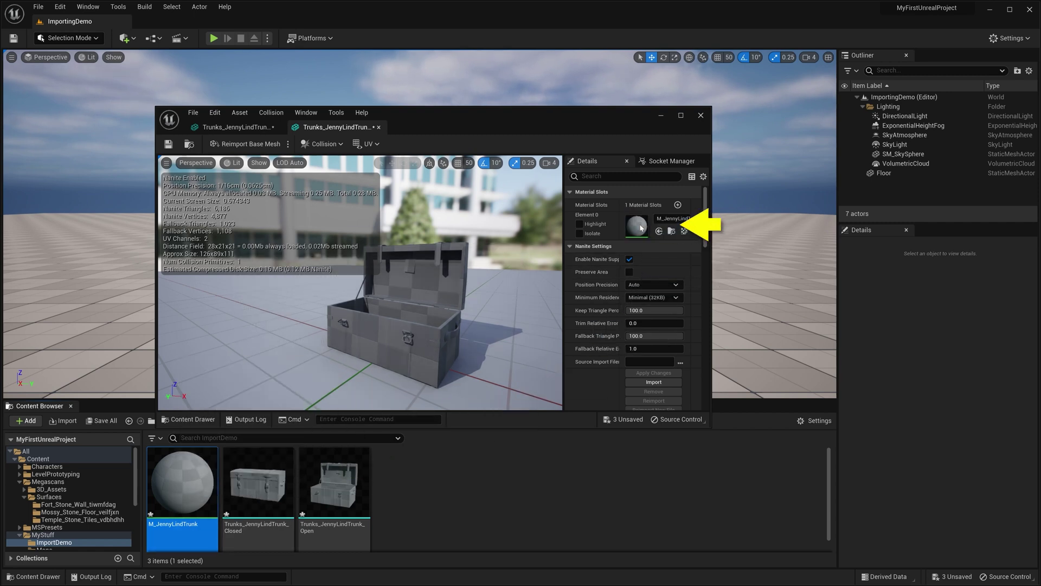
click(234, 127)
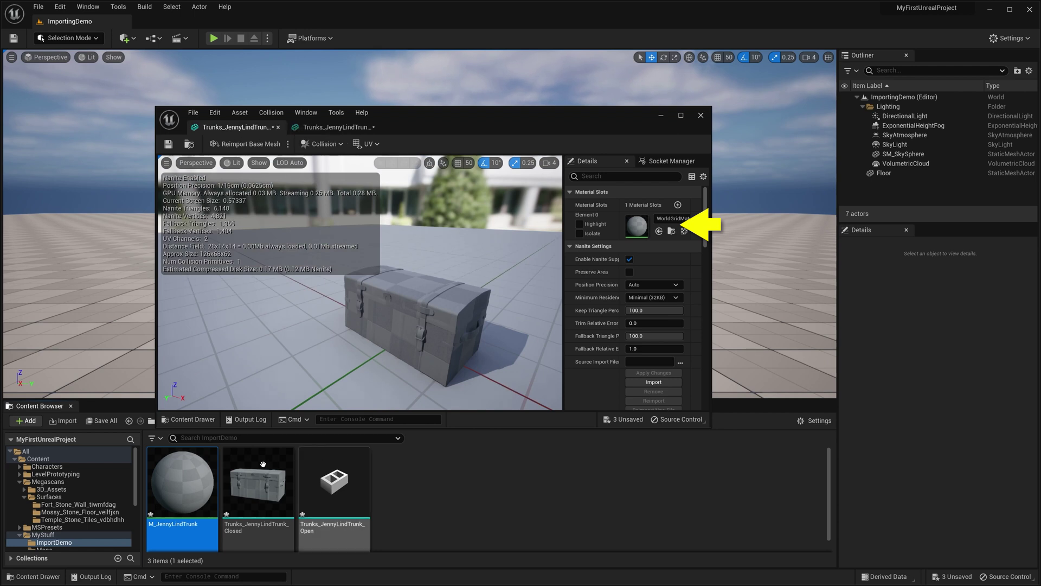
mouse_move(179, 483)
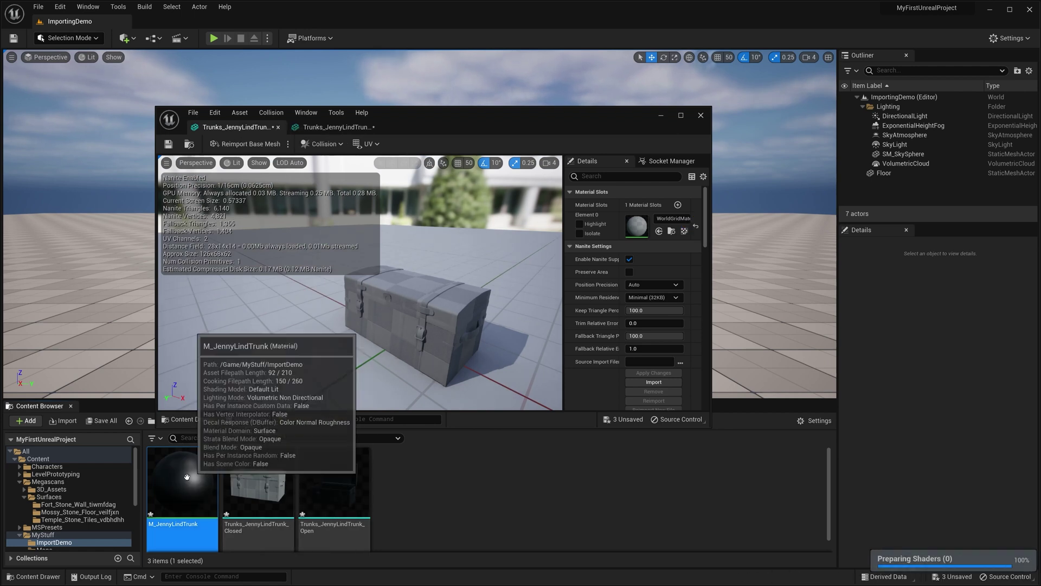
click(658, 232)
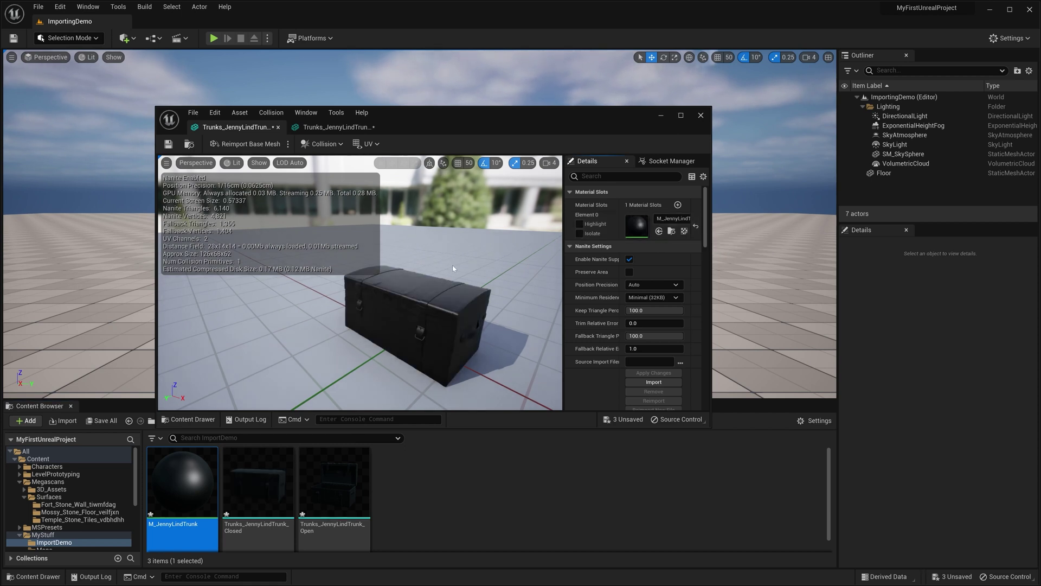
Open M_JennyLindTrunk in the Material Editor and reposition its window.
double_click(189, 494)
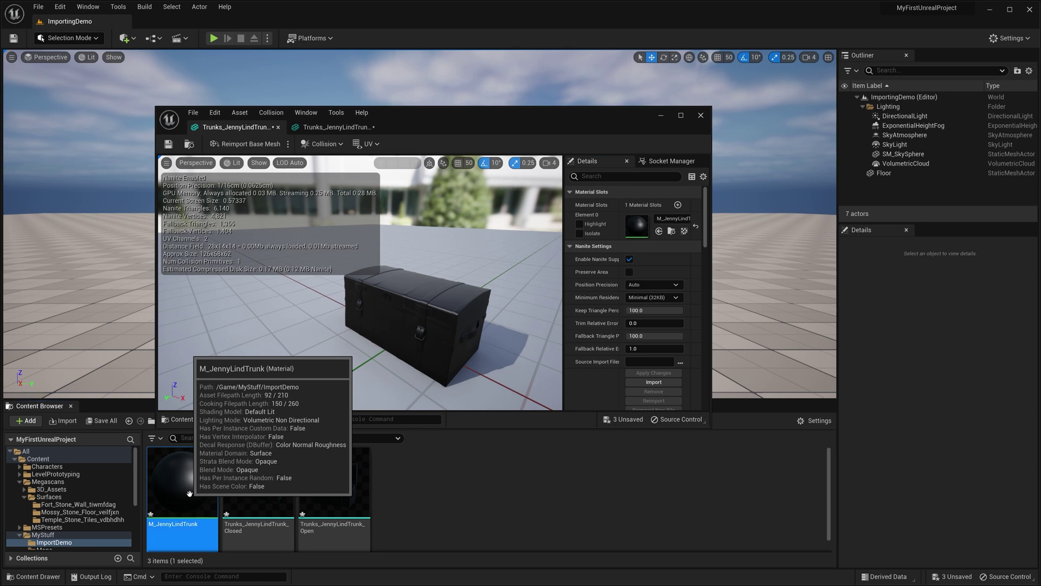
drag(536, 114, 551, 74)
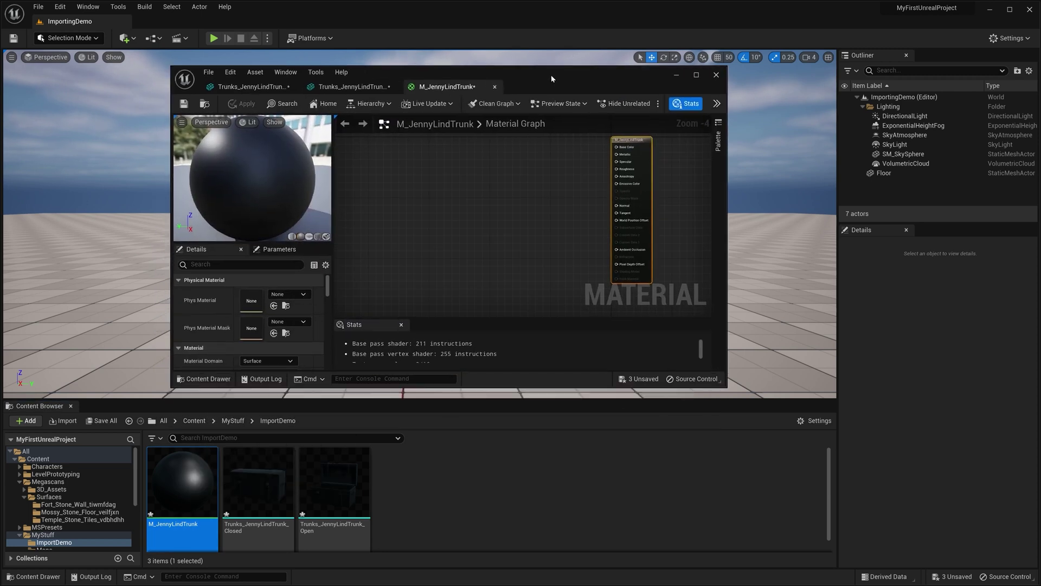
click(516, 487)
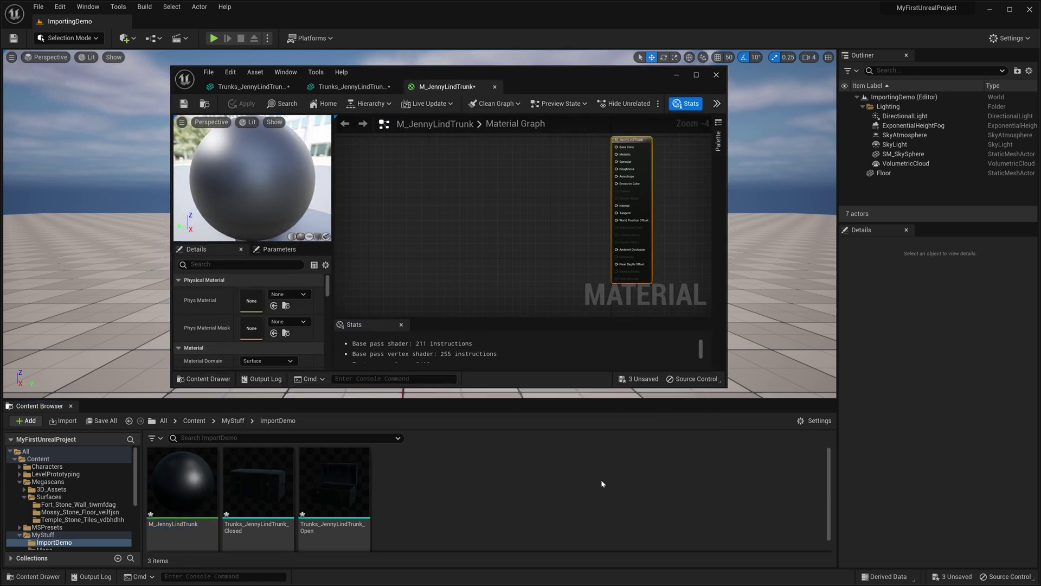
Browse to the JennyLindTrunk textures folder and drag the BaseColor JPG into ImportDemo.
key(alt+Tab)
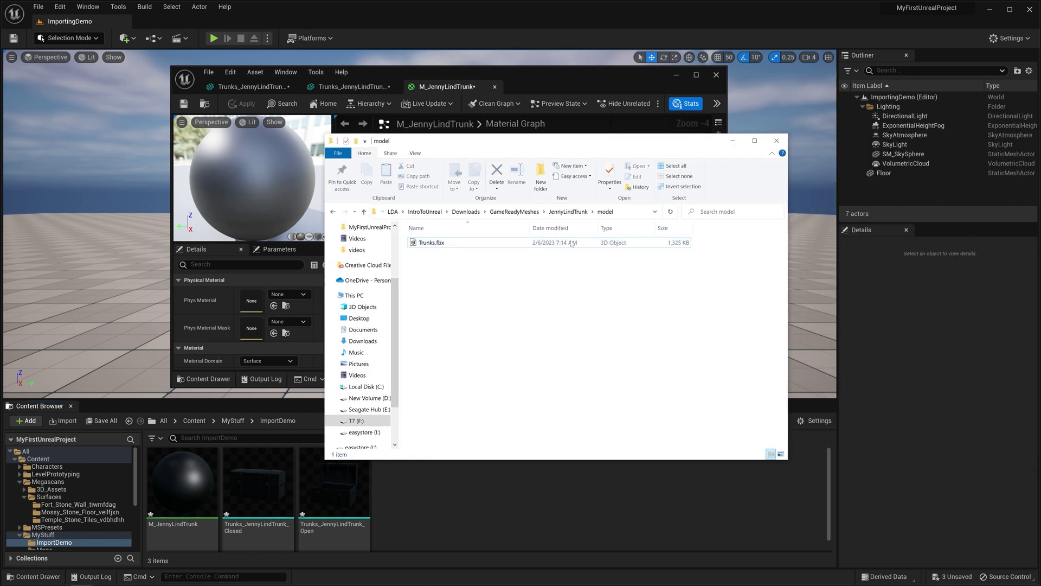
click(568, 211)
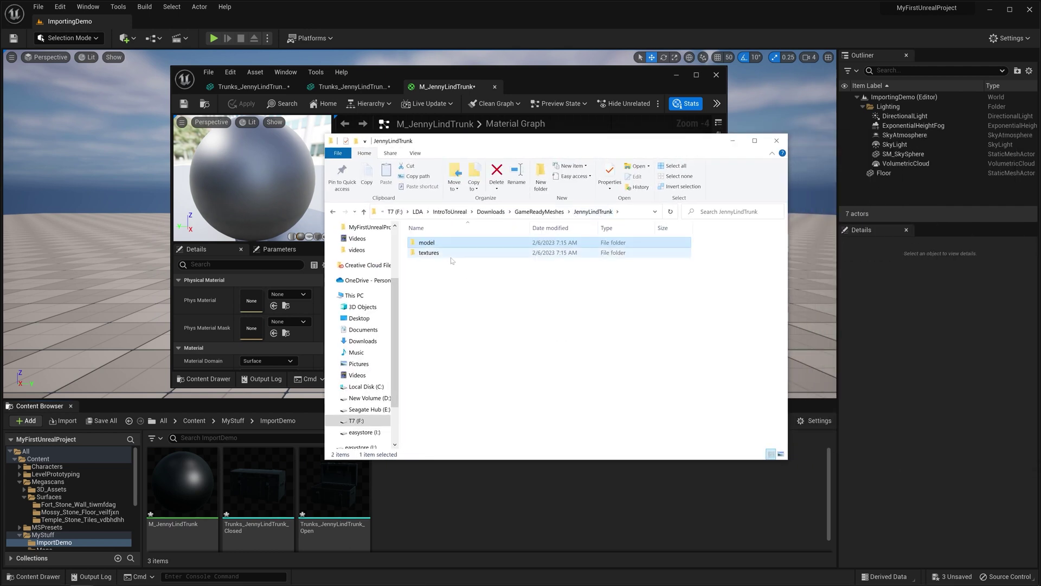
double_click(452, 253)
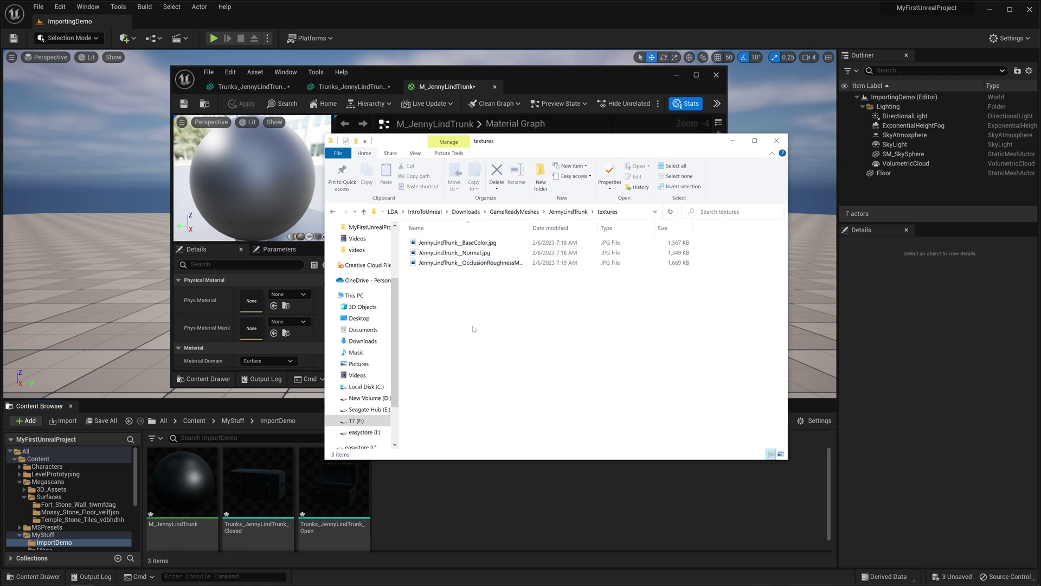
drag(474, 325, 597, 222)
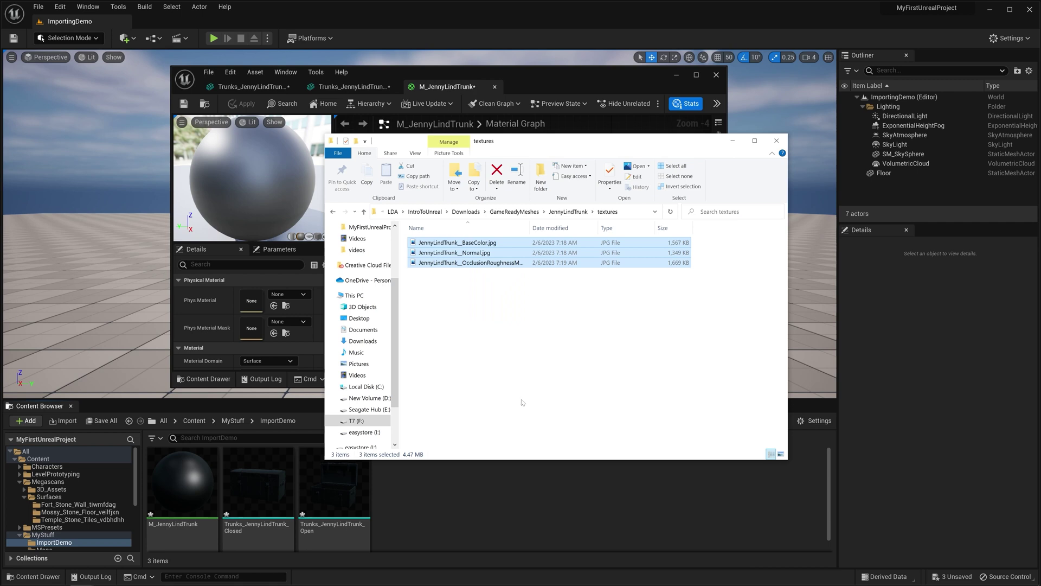
click(507, 366)
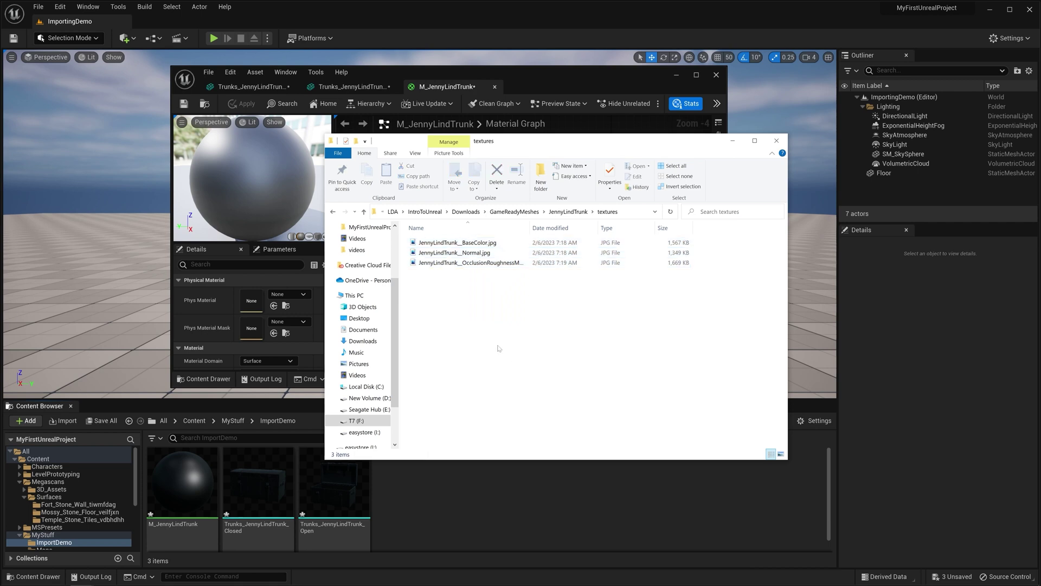
drag(473, 243, 500, 477)
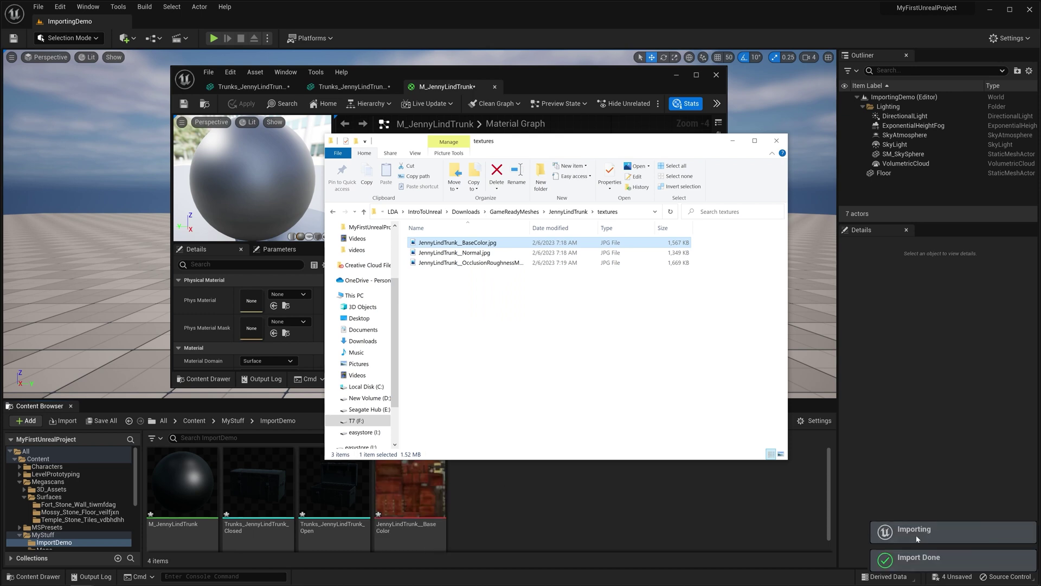
Drag JennyLindTrunk__Normal.jpg into ImportDemo and confirm the normal map import settings.
mouse_move(412, 502)
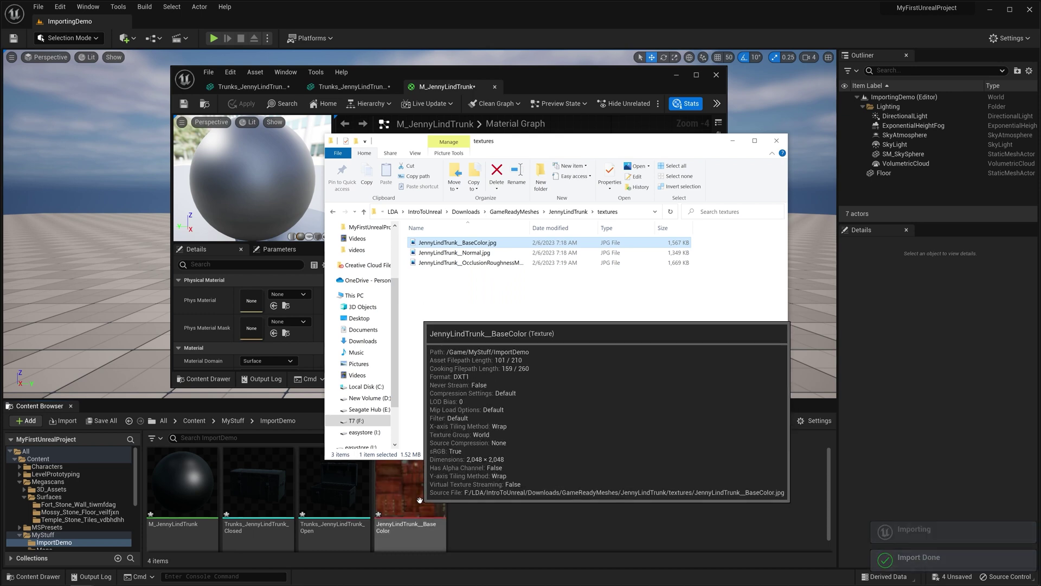
drag(477, 253, 569, 519)
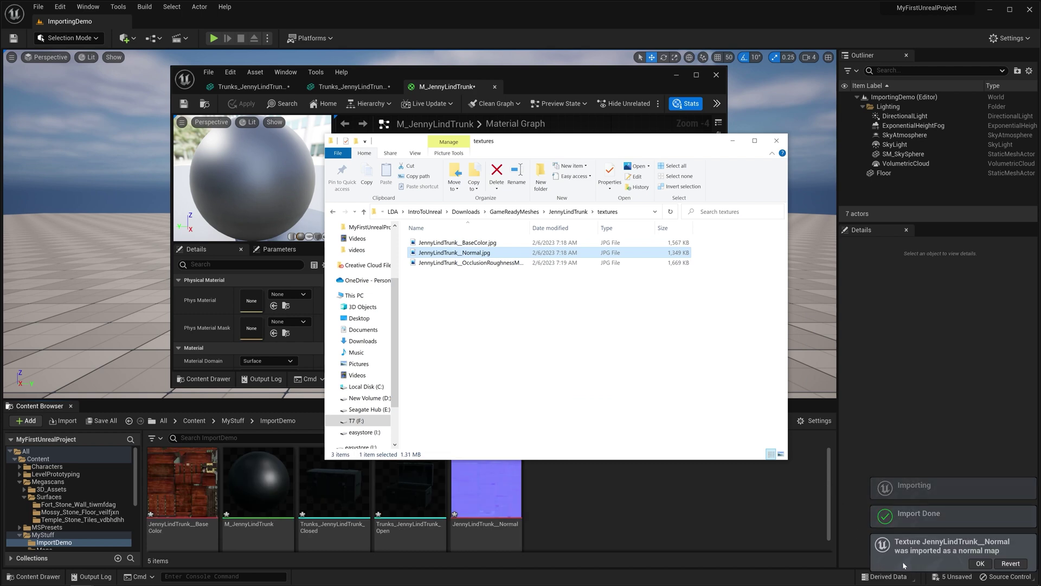
click(980, 564)
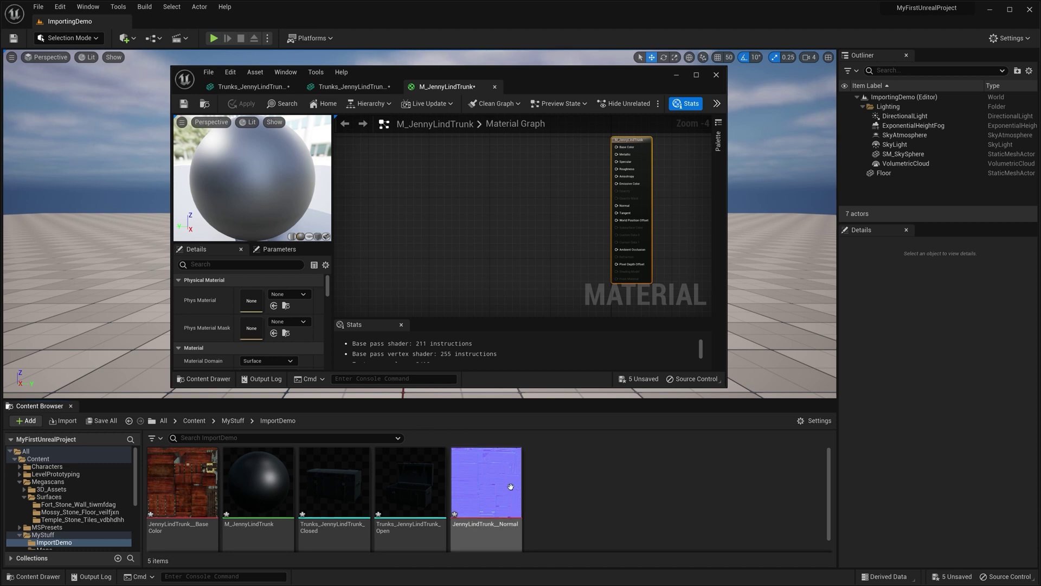
mouse_move(510, 486)
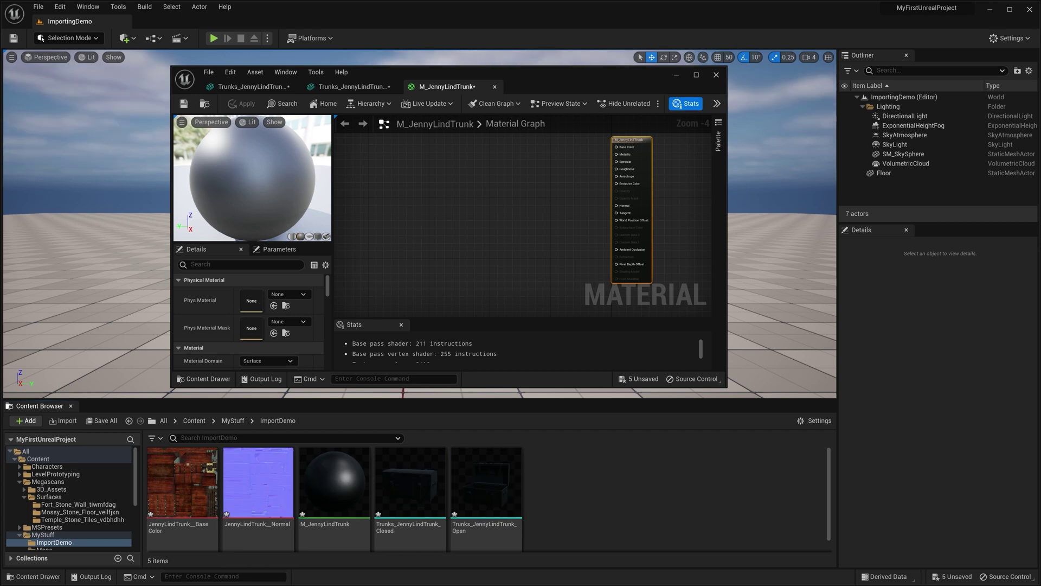
drag(1040, 152, 692, 117)
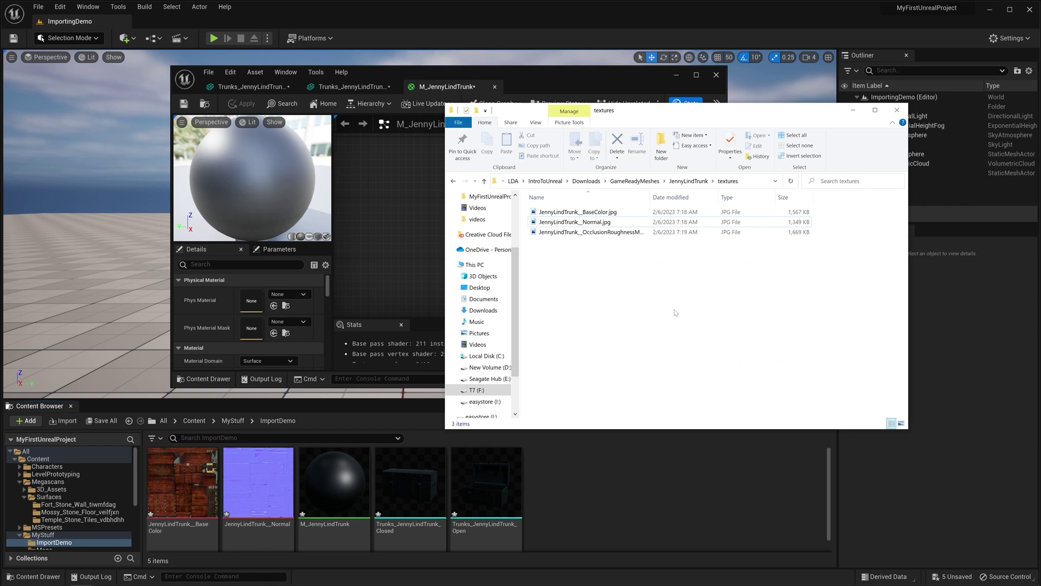
Import the OcclusionRoughnessMetallic JPG into ImportDemo and open it maximized in the Texture Editor.
drag(618, 232, 649, 520)
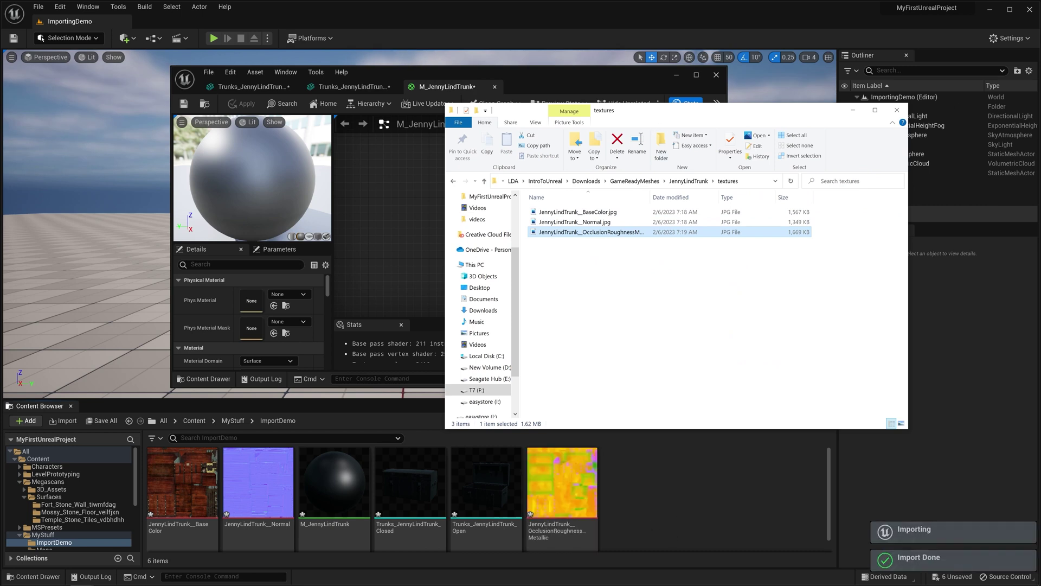
click(682, 102)
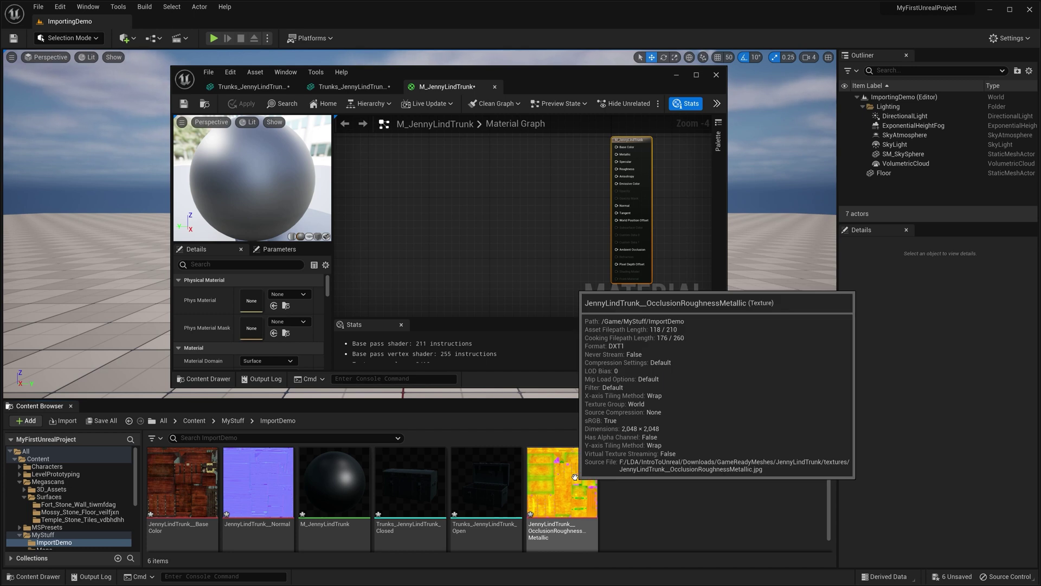
double_click(575, 477)
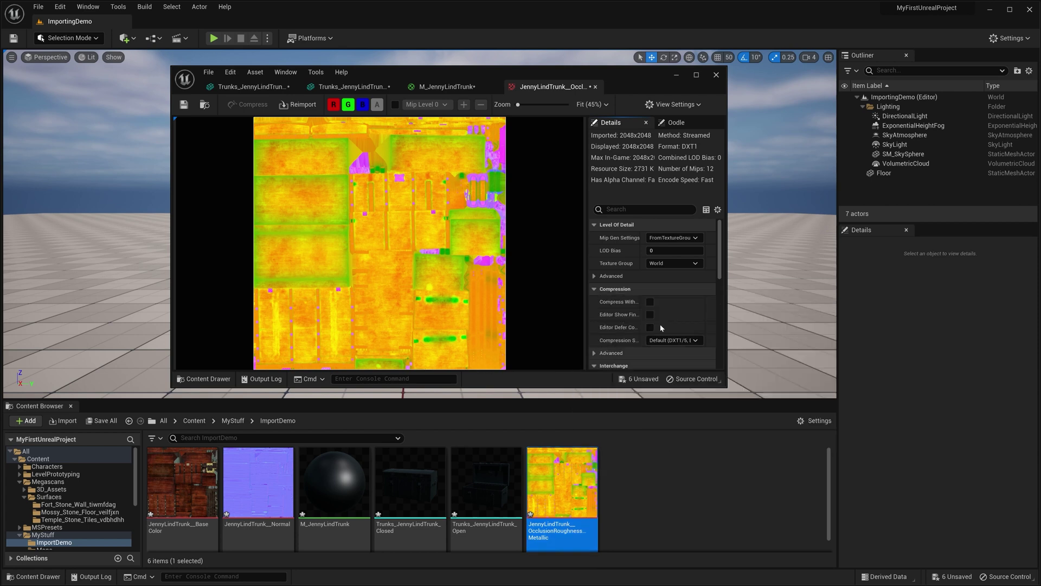
click(696, 75)
Isolate the ORM texture's red, green and blue channels one at a time, then re-enable all channels.
click(191, 37)
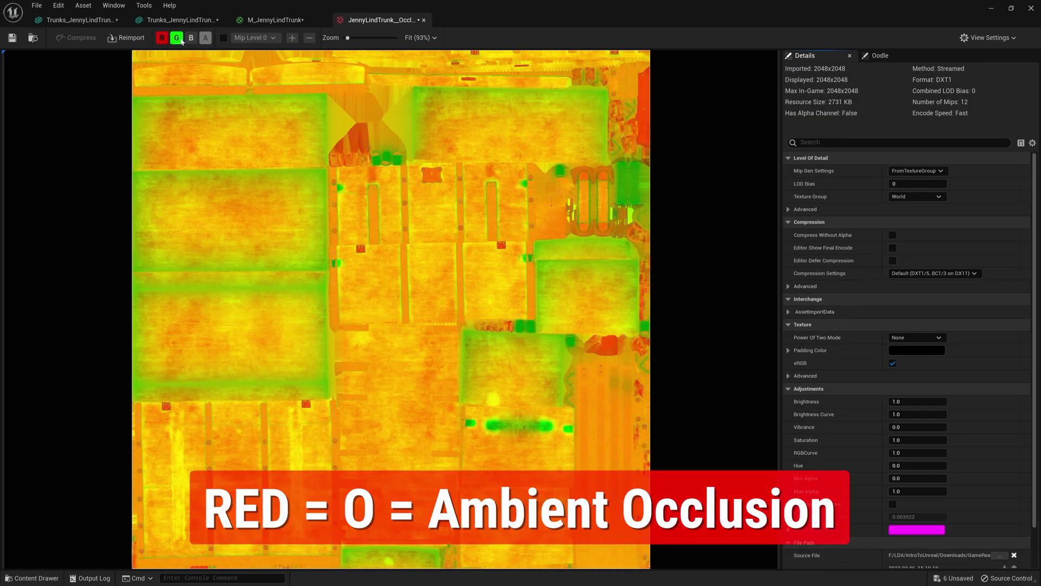
click(177, 38)
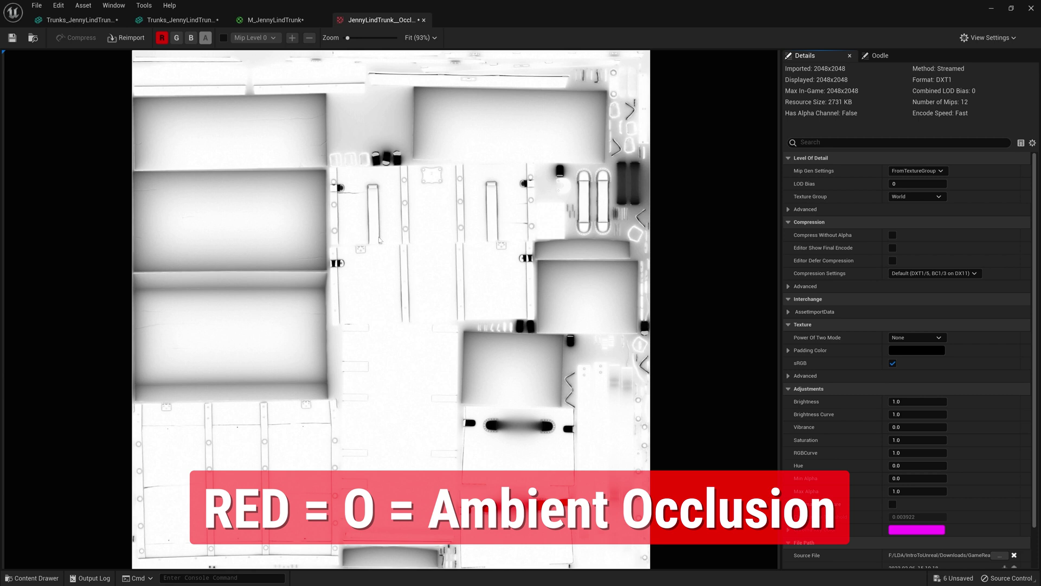
click(162, 37)
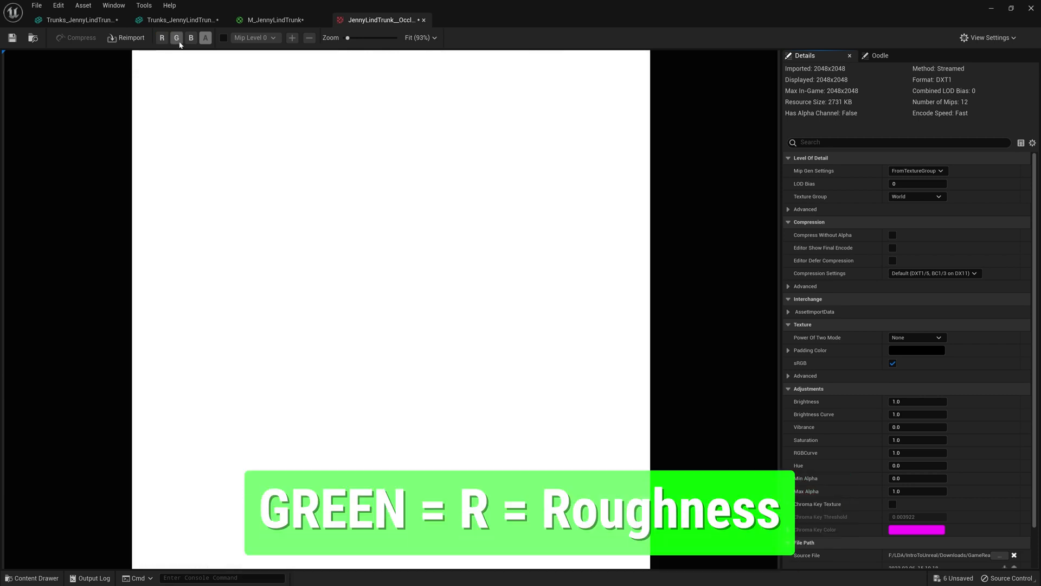
click(176, 37)
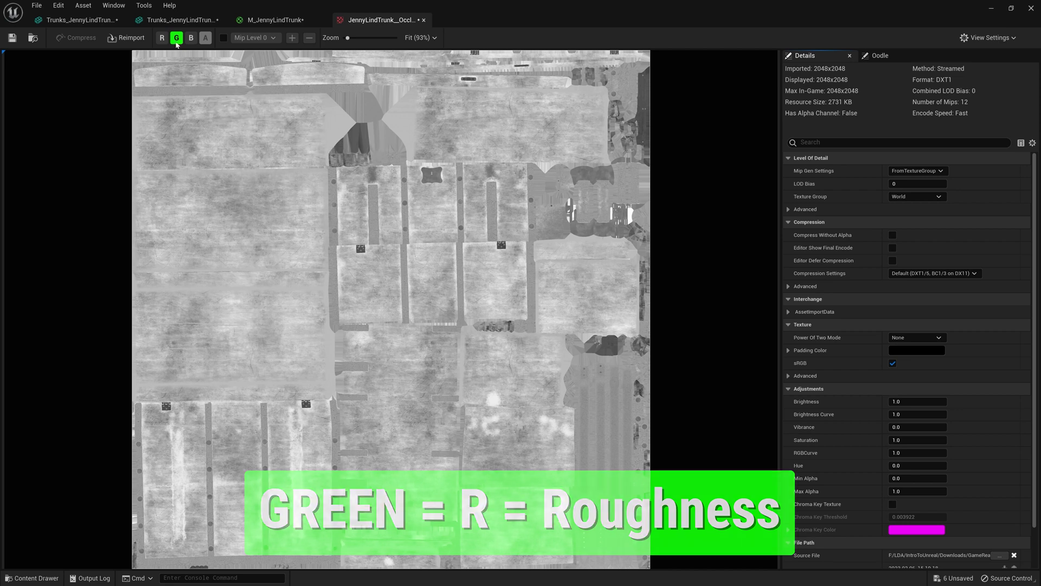
click(192, 39)
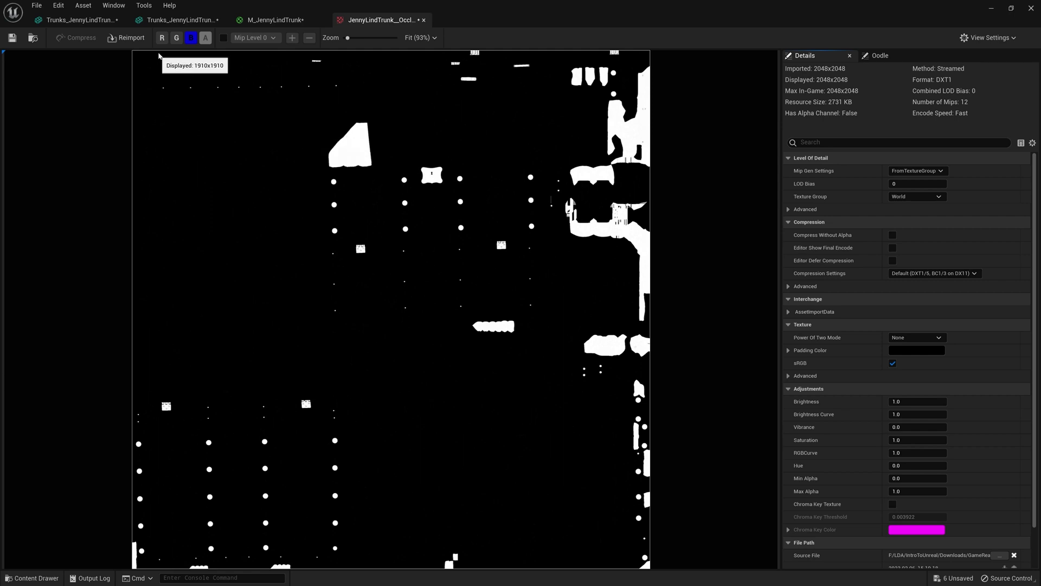
click(161, 38)
click(176, 38)
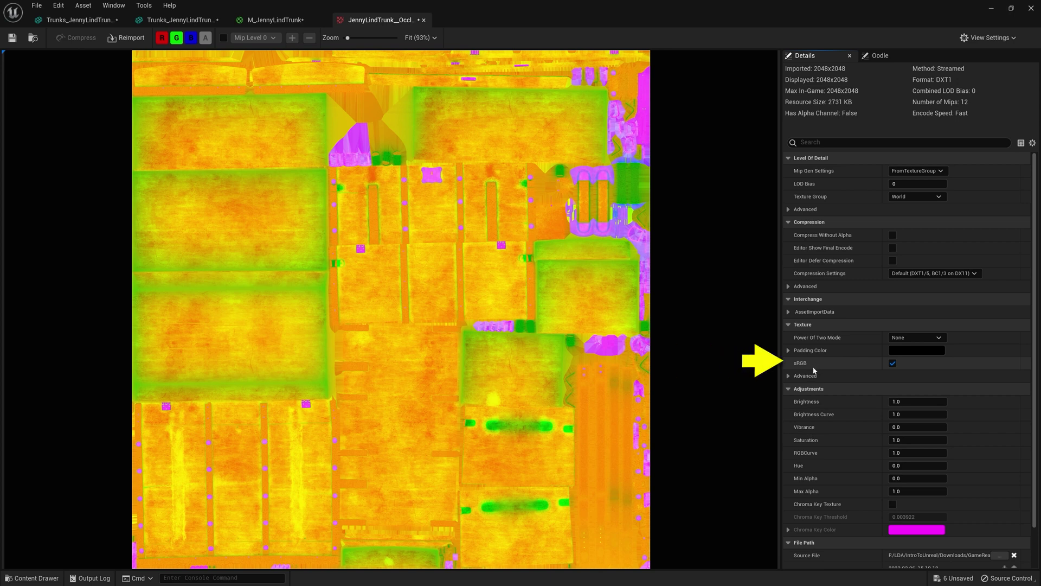
click(892, 364)
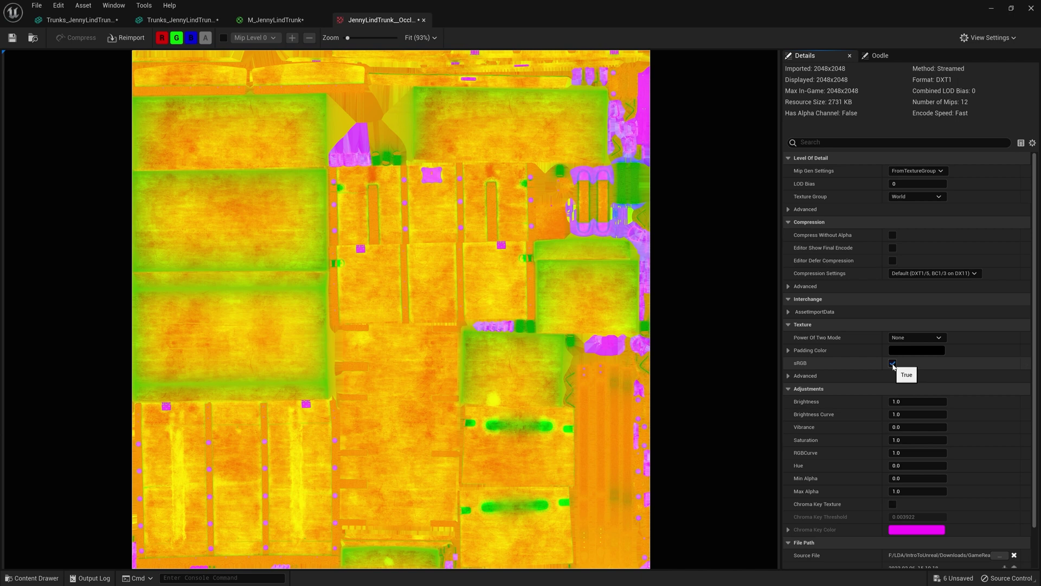
click(892, 363)
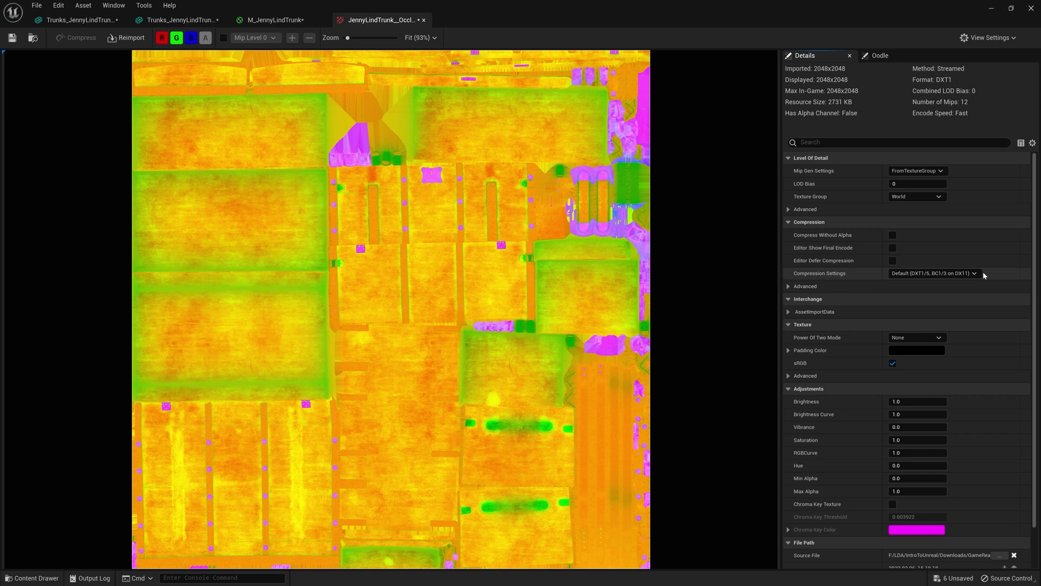
Open the Normal texture full-screen to compare its settings.
click(1011, 8)
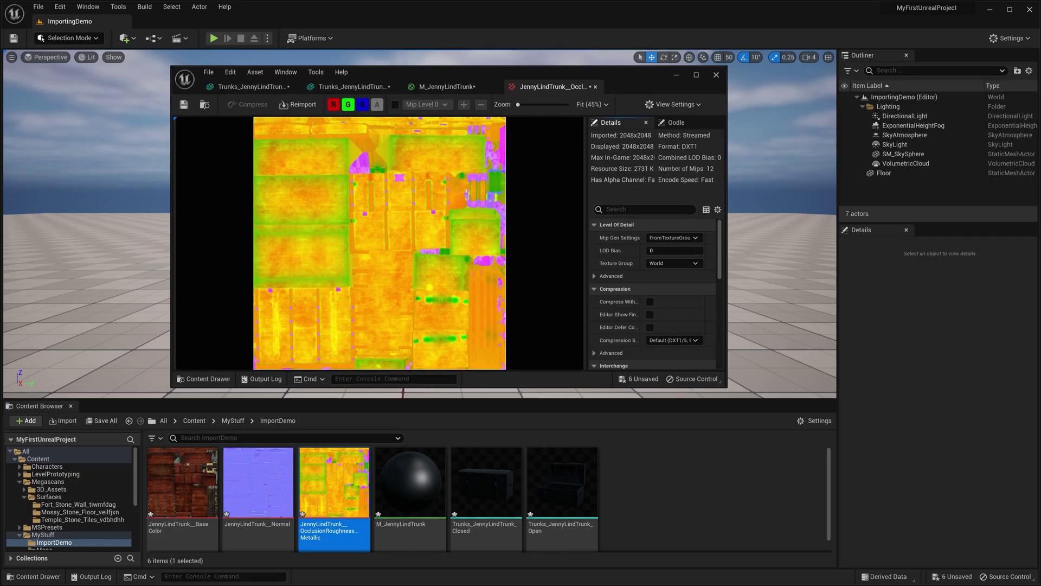
double_click(273, 480)
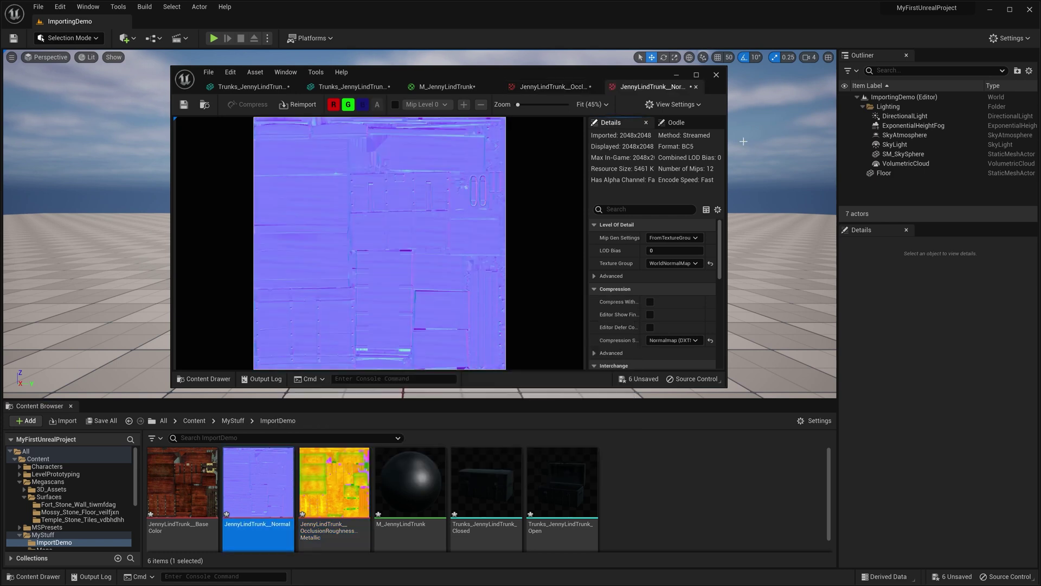
click(696, 75)
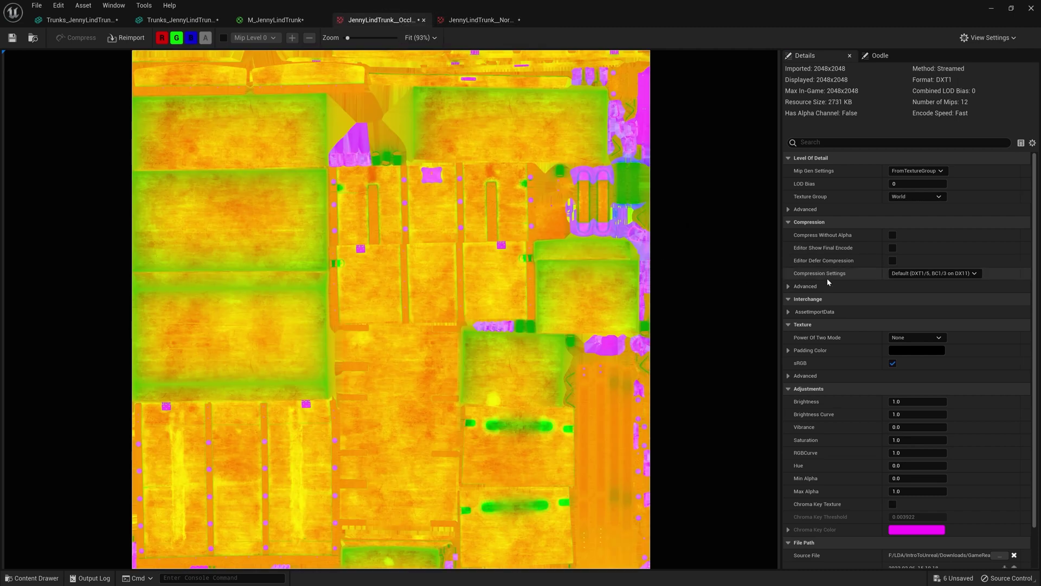
Set the ORM texture's compression to Masks (no sRGB) and save it.
click(975, 273)
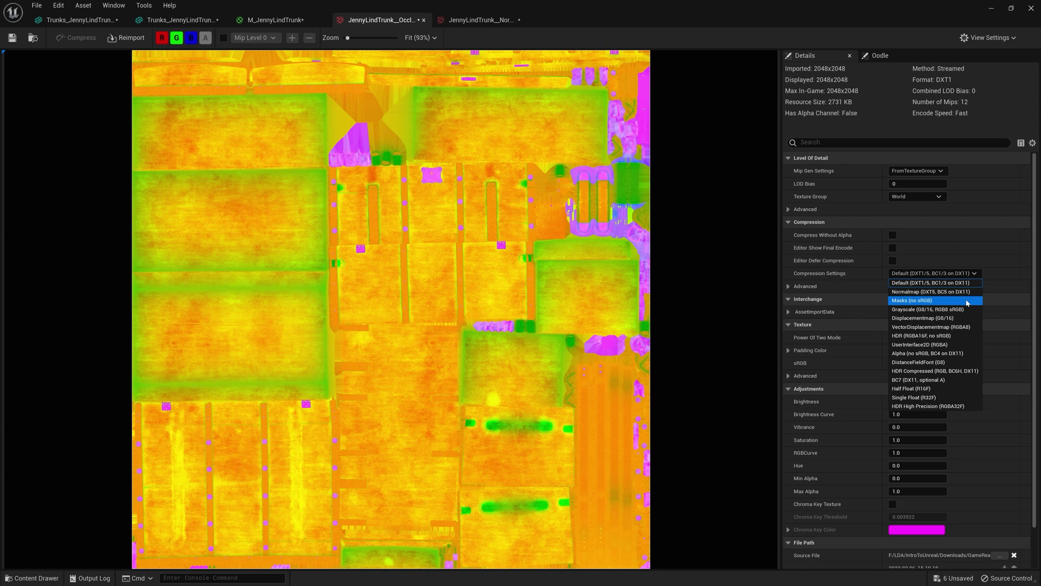
click(967, 302)
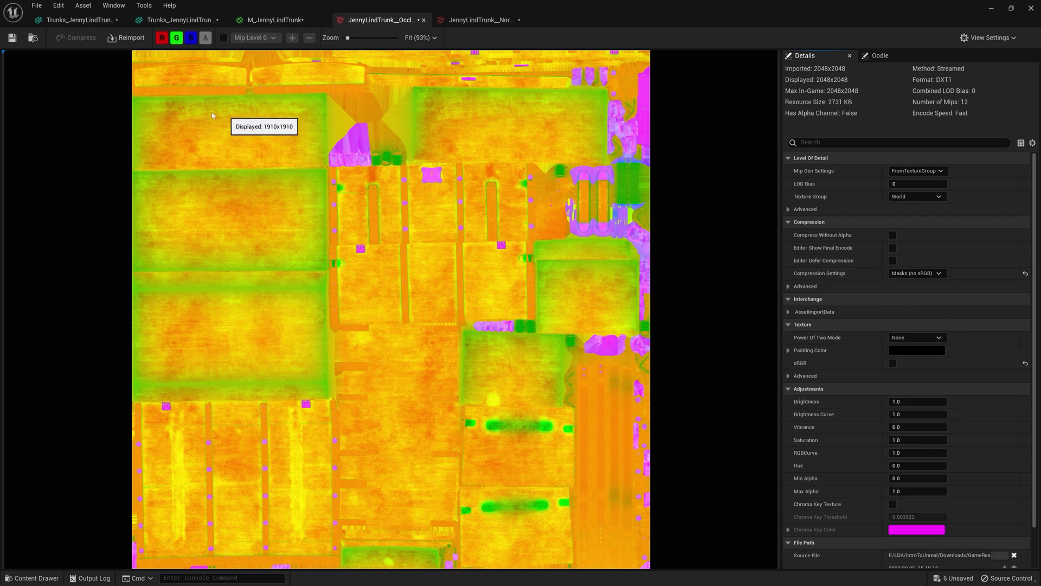
click(11, 39)
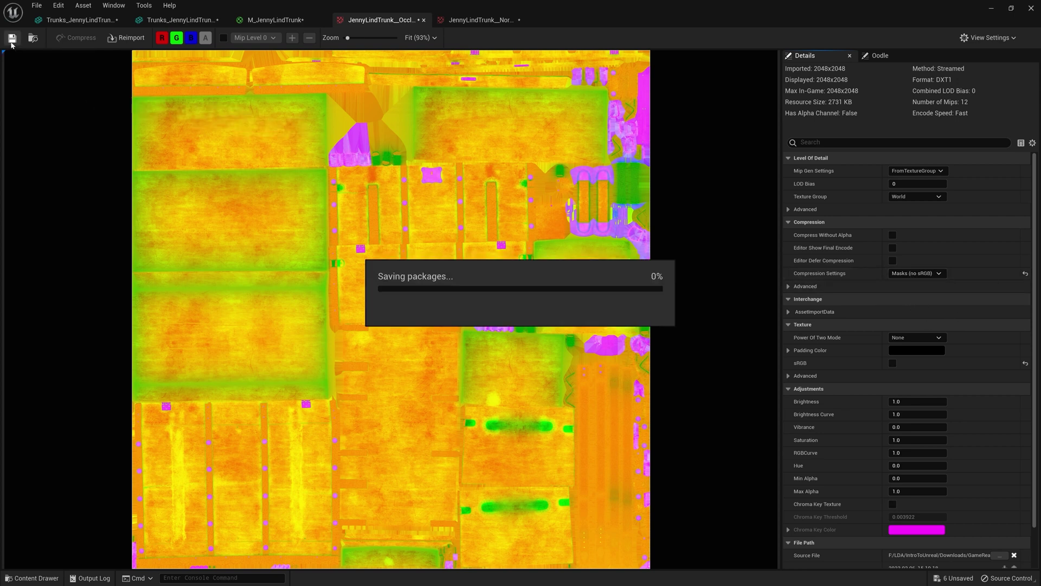
click(1011, 9)
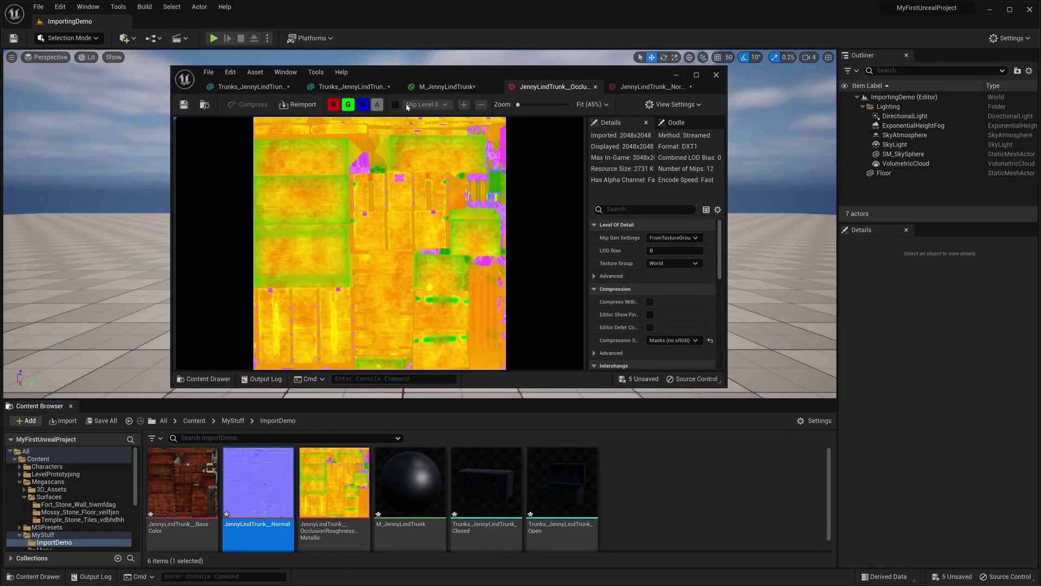
Add the base color, normal and ORM textures as samples in the M_JennyLindTrunk graph.
click(457, 88)
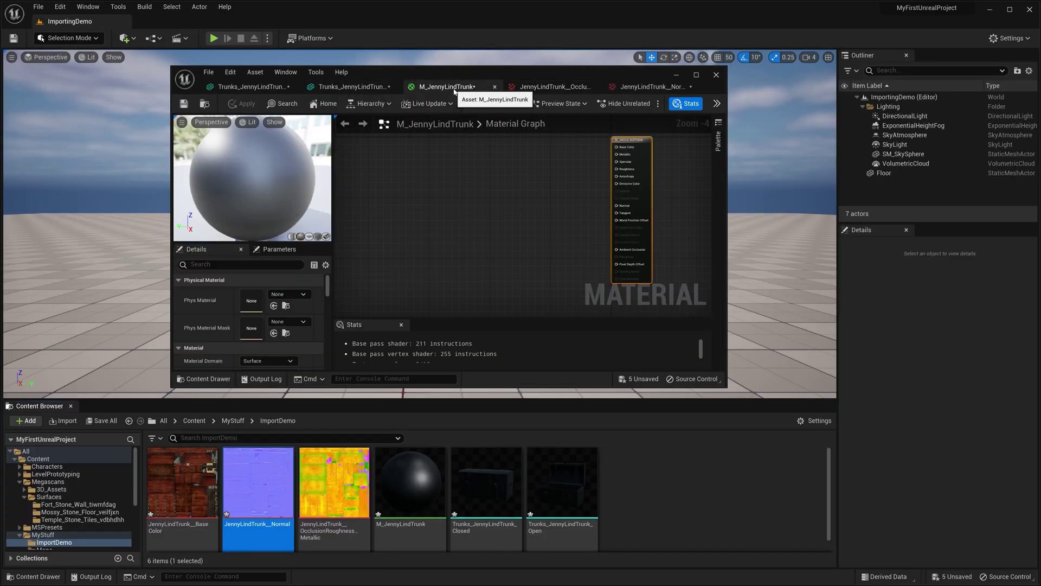
click(183, 483)
drag(308, 362, 402, 141)
drag(259, 483, 409, 224)
drag(334, 483, 538, 214)
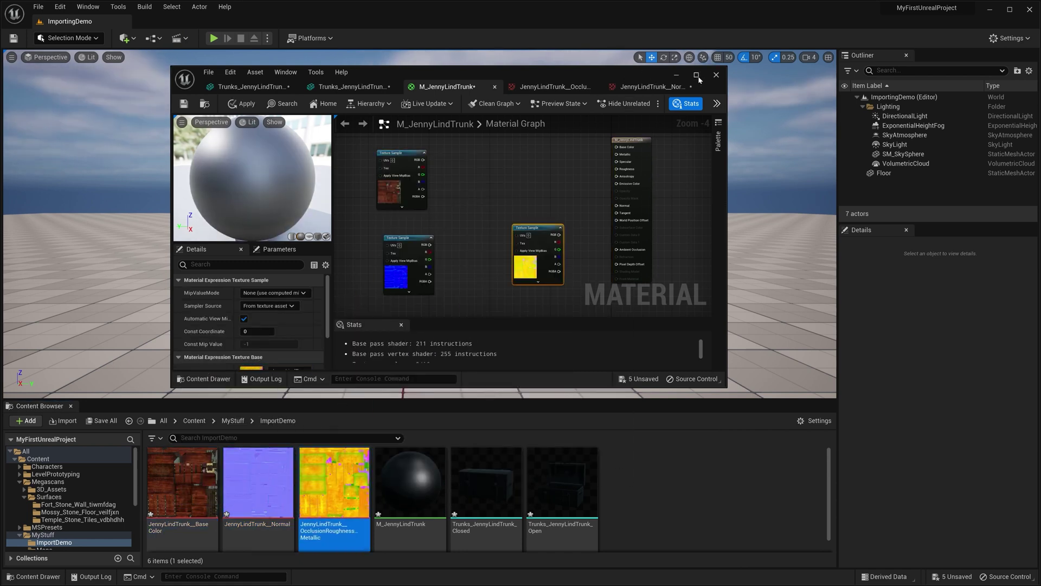
click(527, 161)
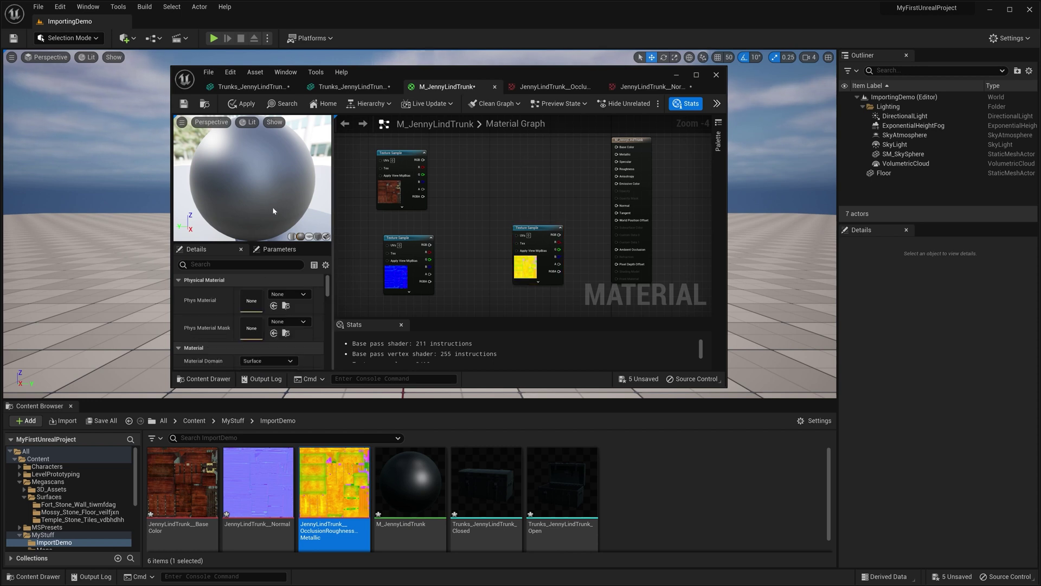
Use the open trunk mesh as the material preview mesh and frame it.
mouse_move(580, 492)
click(580, 493)
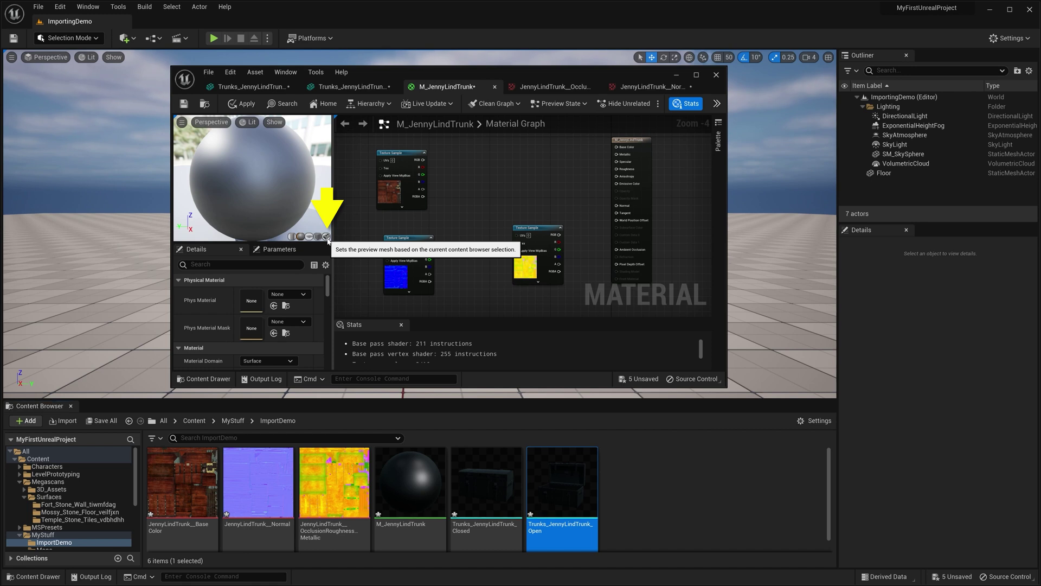
click(327, 238)
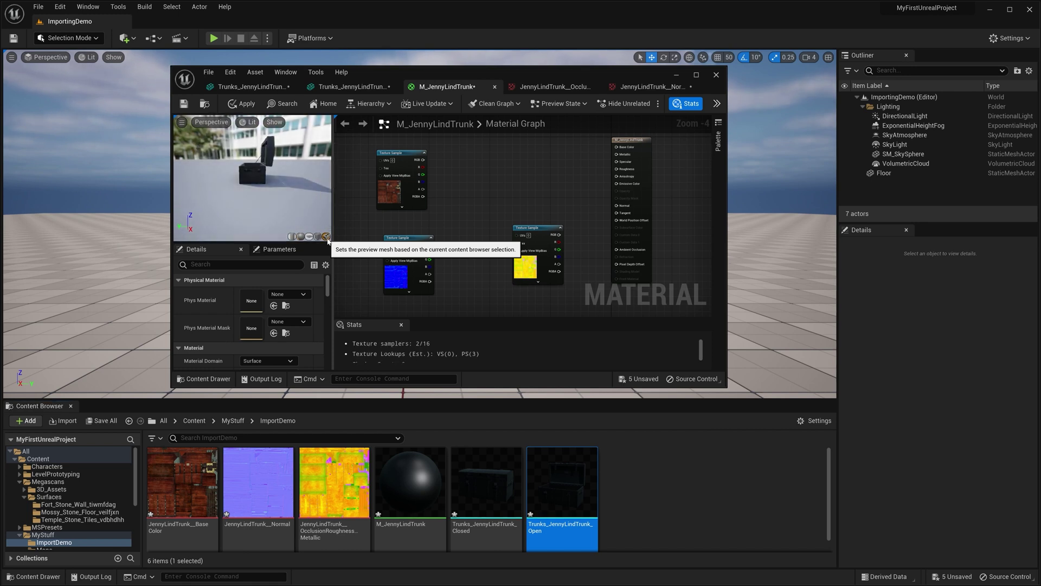
mouse_move(594, 478)
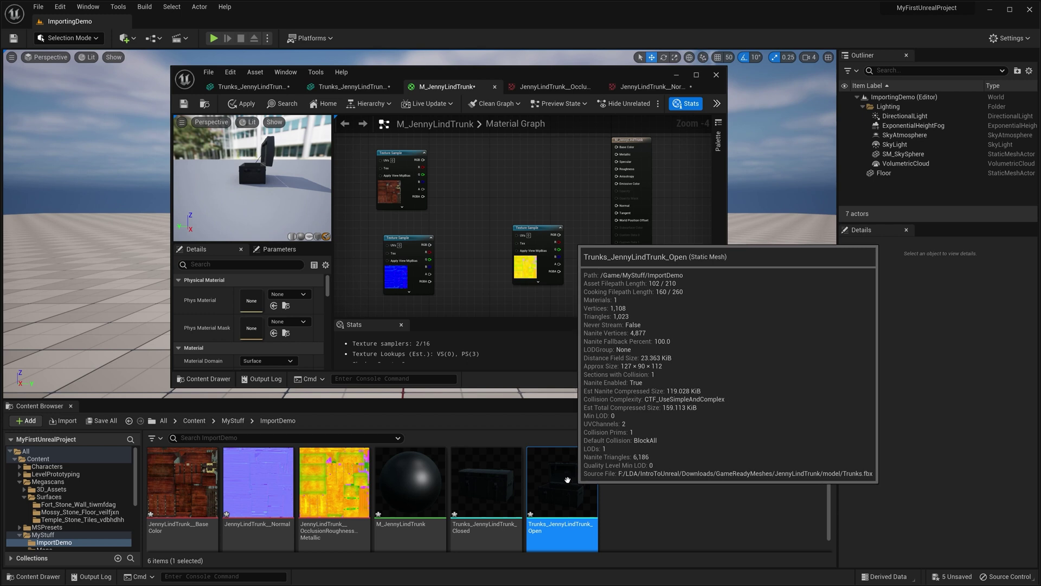
scroll(238, 171, up, 3)
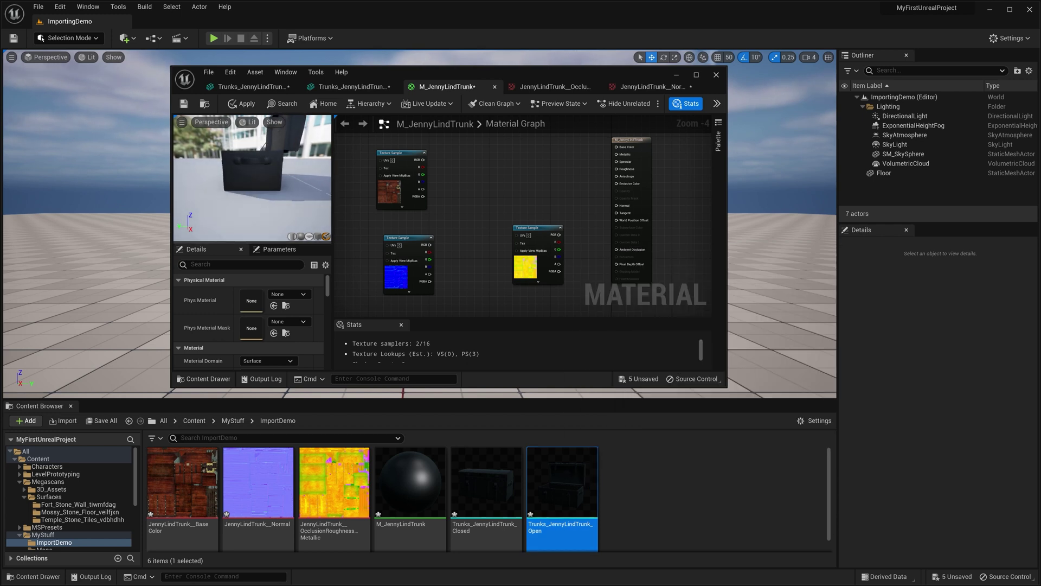
drag(237, 170, 277, 180)
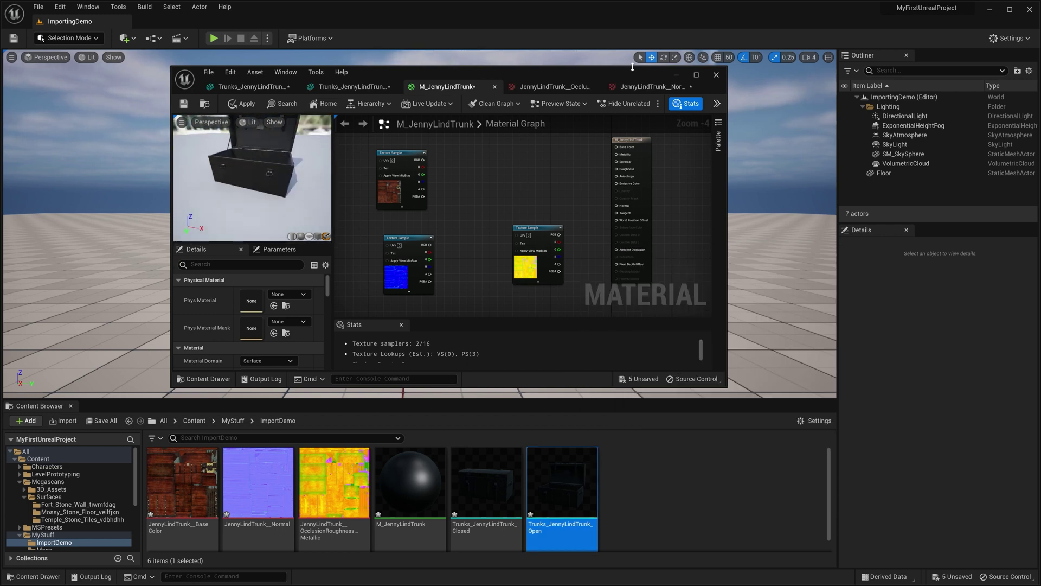
click(697, 75)
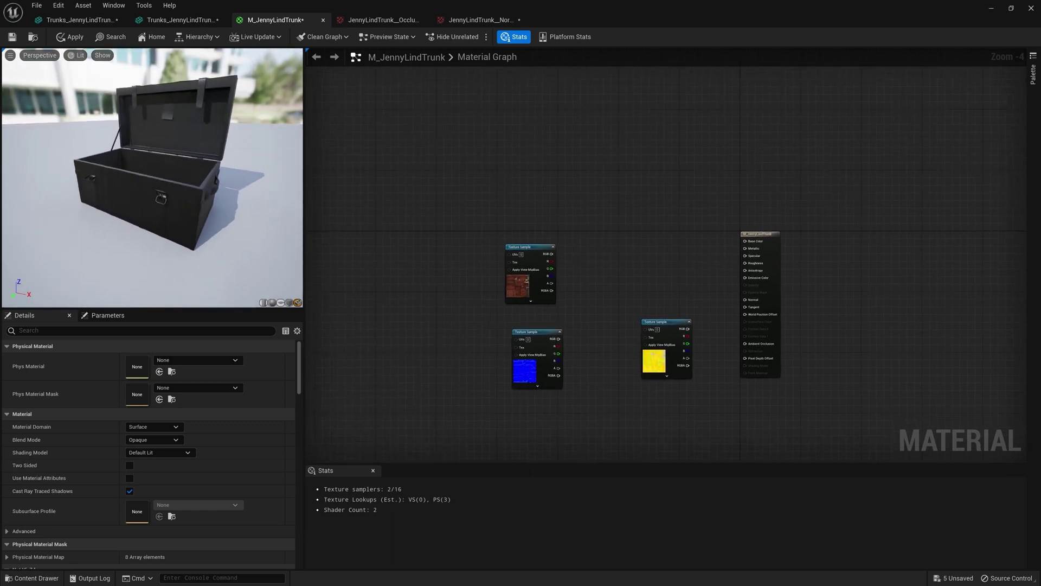
Arrange the base color, normal and ORM nodes and plug the normal map into Normal.
click(527, 247)
drag(527, 246, 745, 241)
drag(662, 324, 599, 399)
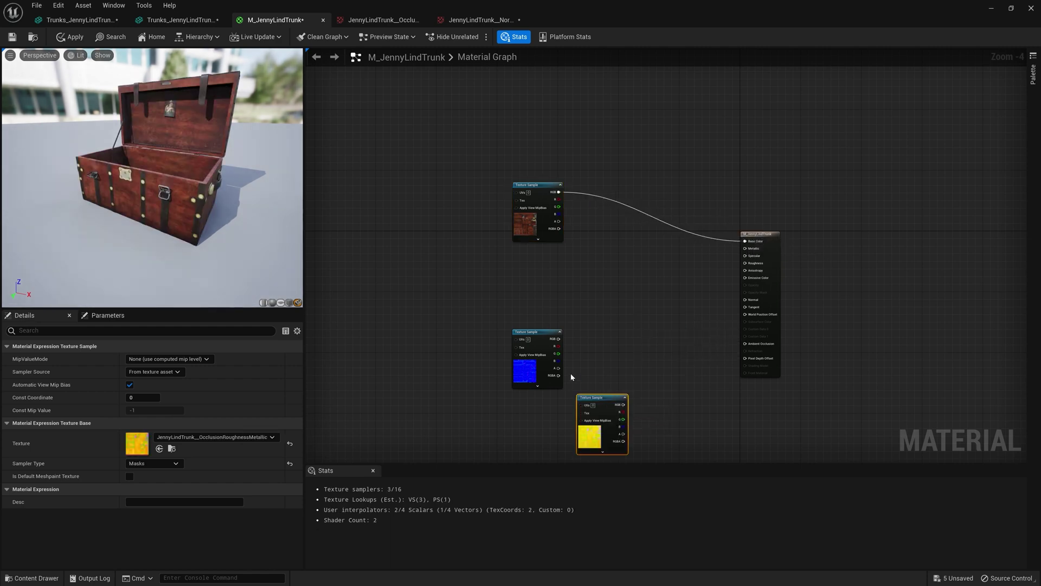
drag(559, 339, 750, 300)
mouse_move(106, 164)
mouse_down()
mouse_move(146, 179)
mouse_move(103, 174)
mouse_up()
drag(613, 407, 549, 263)
scroll(636, 271, up, 1)
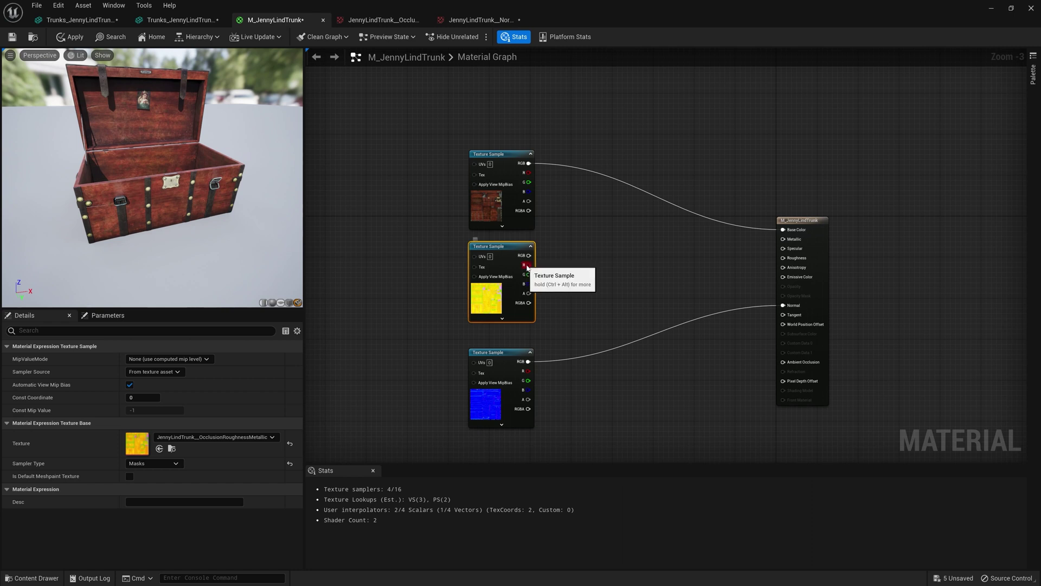
Wire ORM red to Ambient Occlusion, green to Roughness, blue to Metallic, and apply.
drag(529, 271, 787, 368)
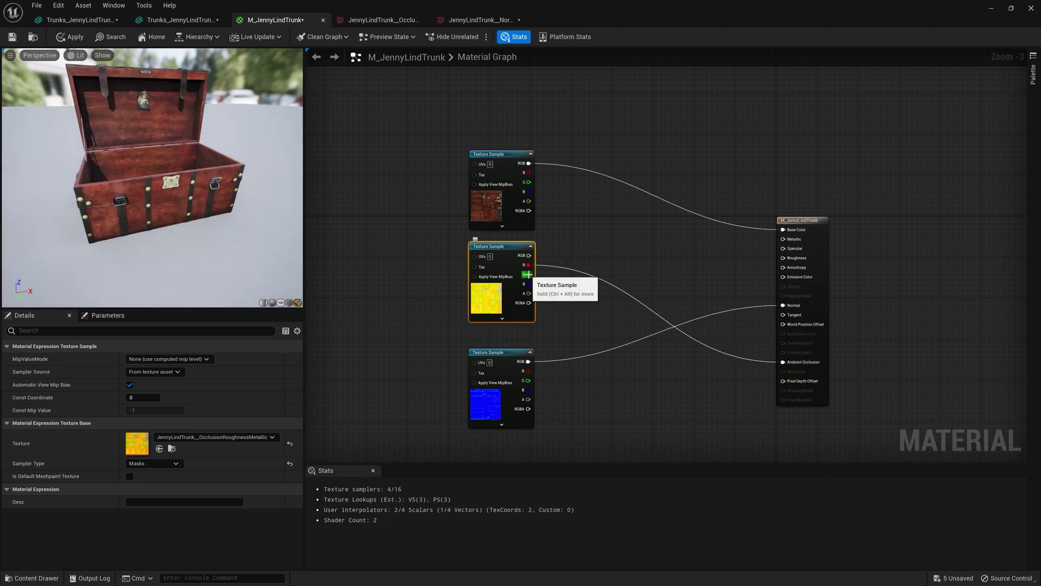
drag(527, 275, 785, 260)
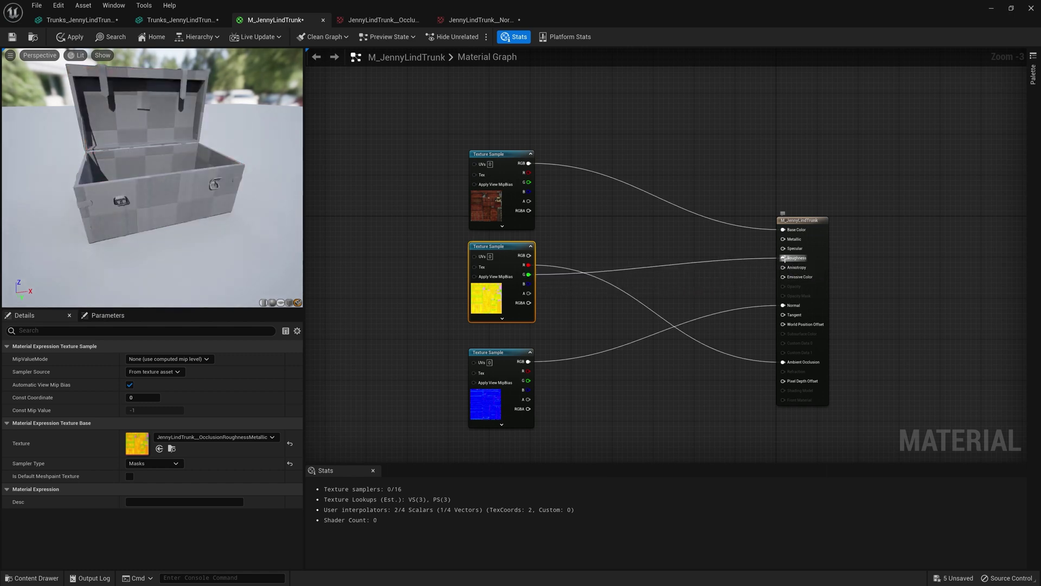
drag(144, 181, 144, 182)
scroll(144, 182, up, 5)
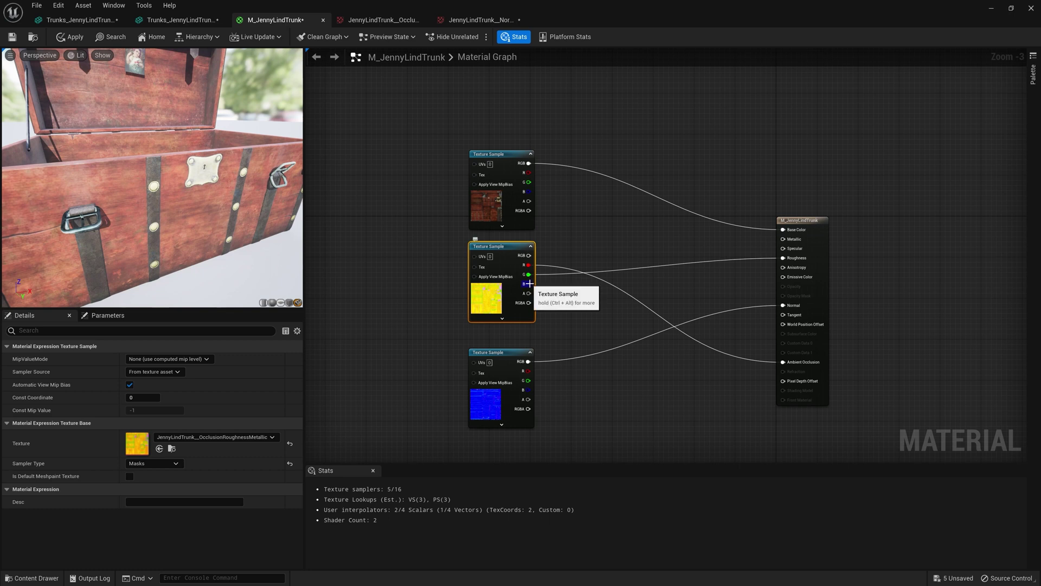
drag(528, 283, 788, 241)
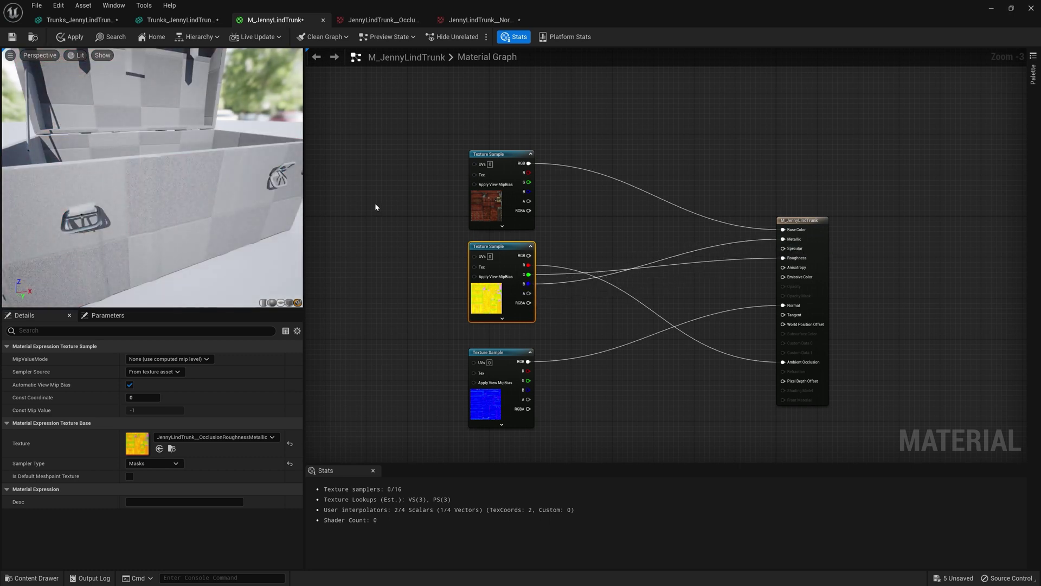
drag(243, 212, 242, 212)
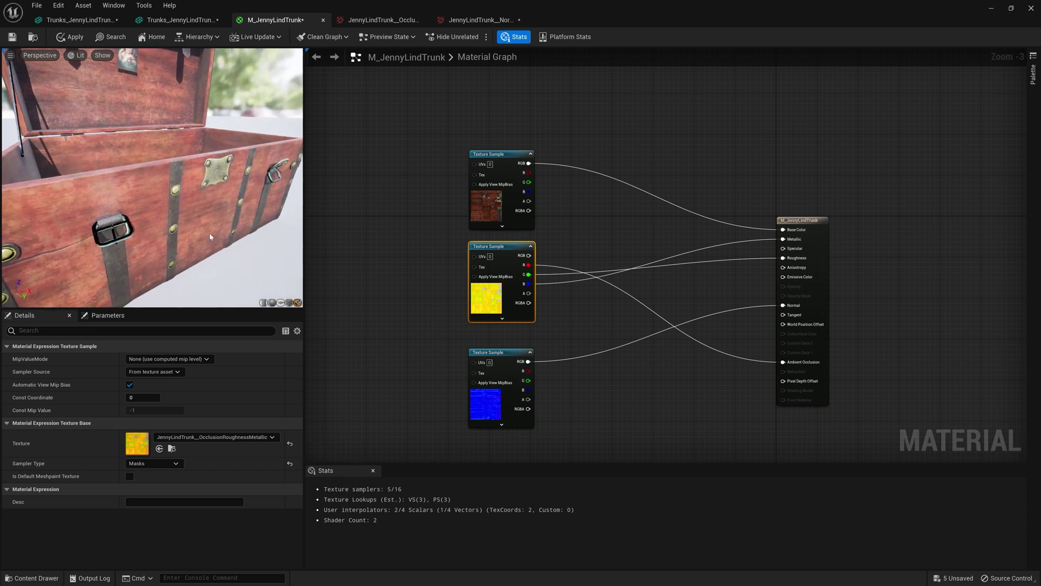
scroll(210, 237, down, 5)
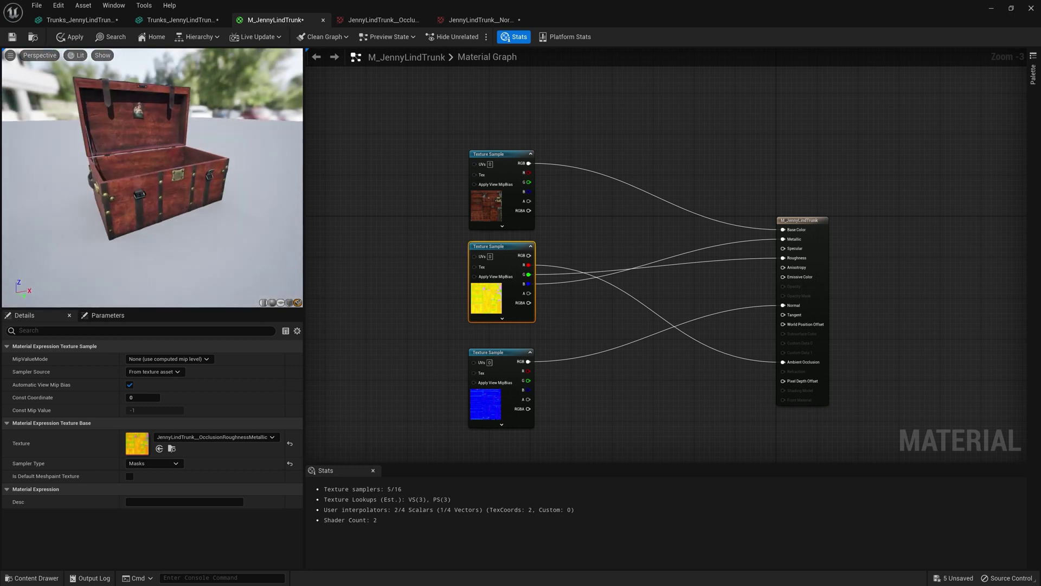
drag(211, 237, 210, 236)
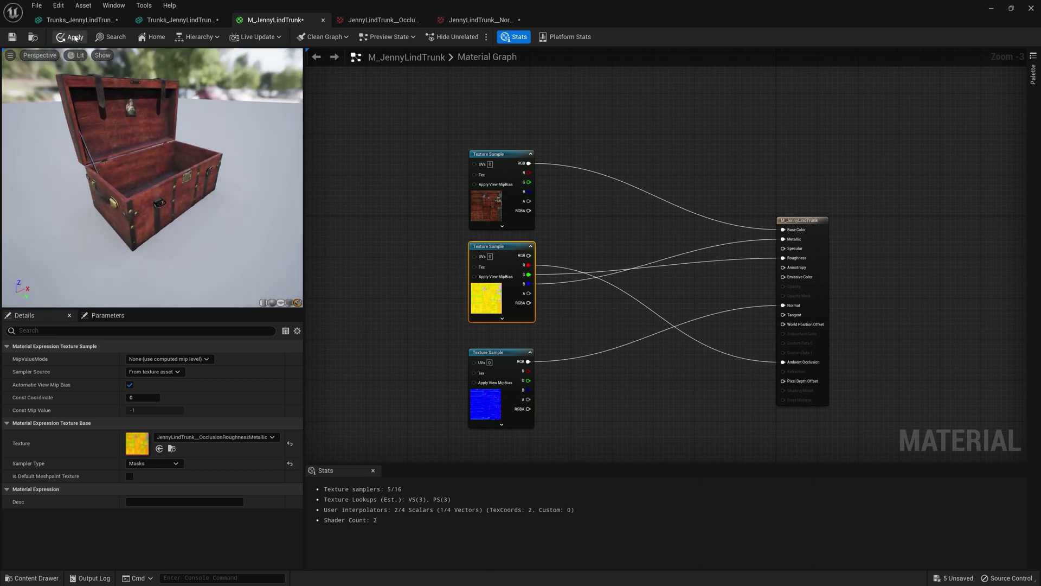
click(74, 37)
Drop the closed and open trunk meshes next to each other in ImportingDemo and frame them.
drag(596, 7, 1040, 81)
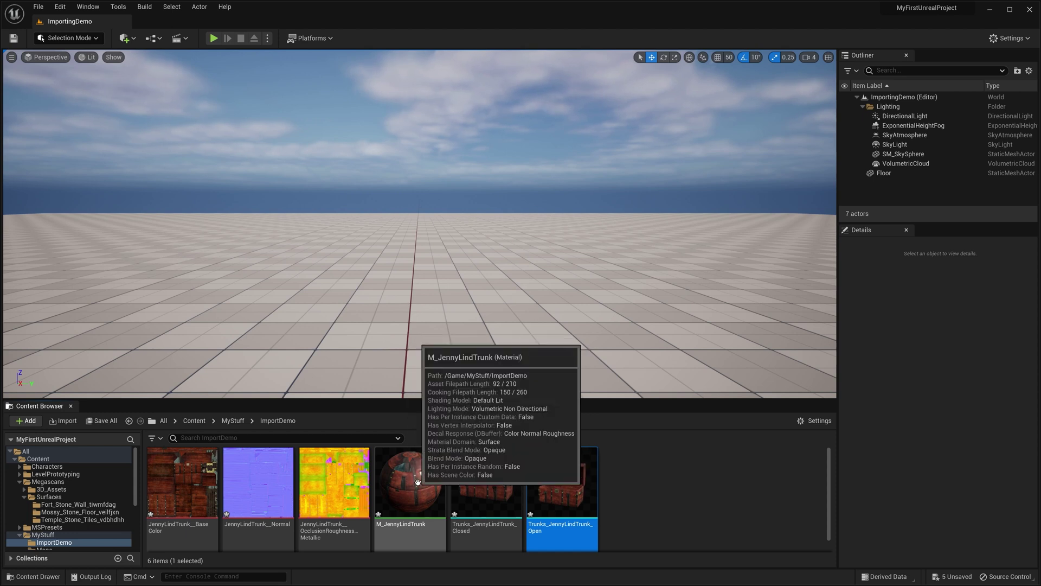
drag(486, 483, 360, 325)
drag(562, 482, 464, 328)
right_drag(463, 329, 431, 352)
alt+drag(433, 315, 544, 233)
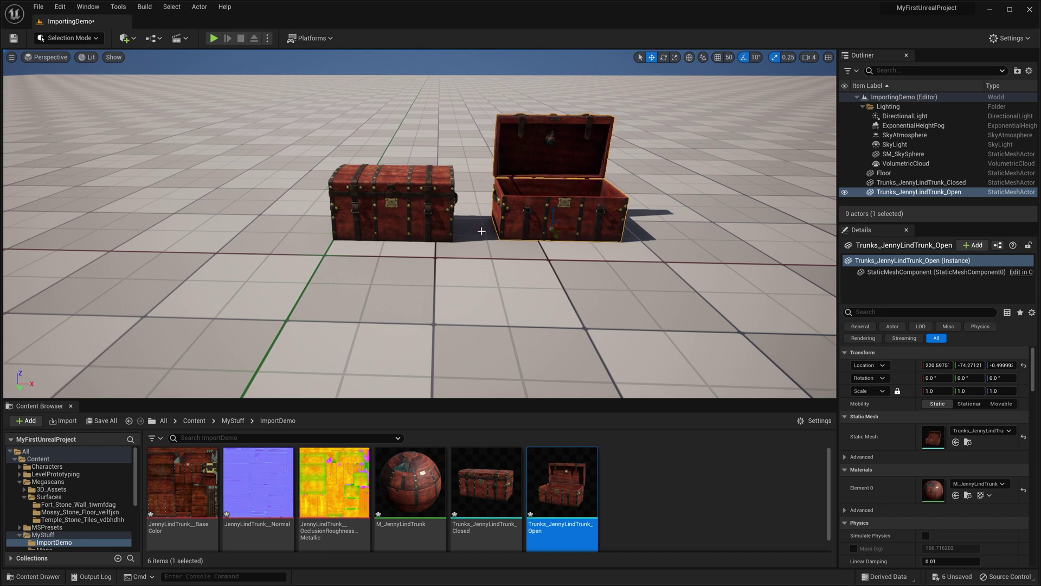
right_drag(481, 231, 474, 217)
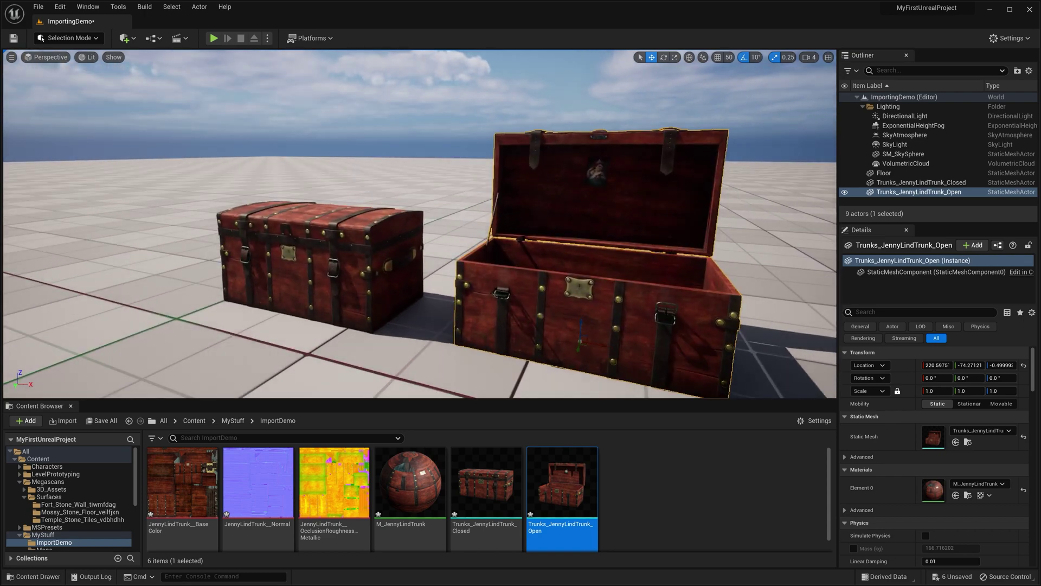